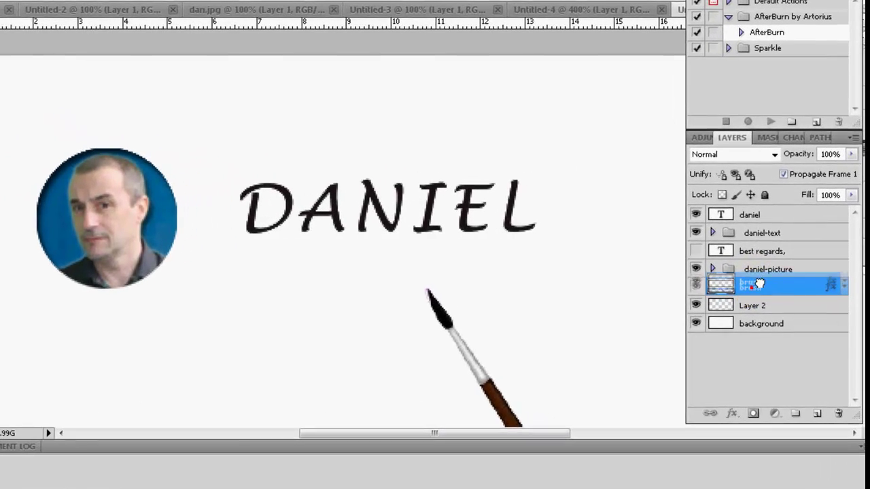
Move the brush layer above the name text group and delete the single text layer holding the name
mouse_move(774, 277)
mouse_down()
mouse_move(775, 223)
mouse_move(755, 223)
mouse_up()
click(696, 215)
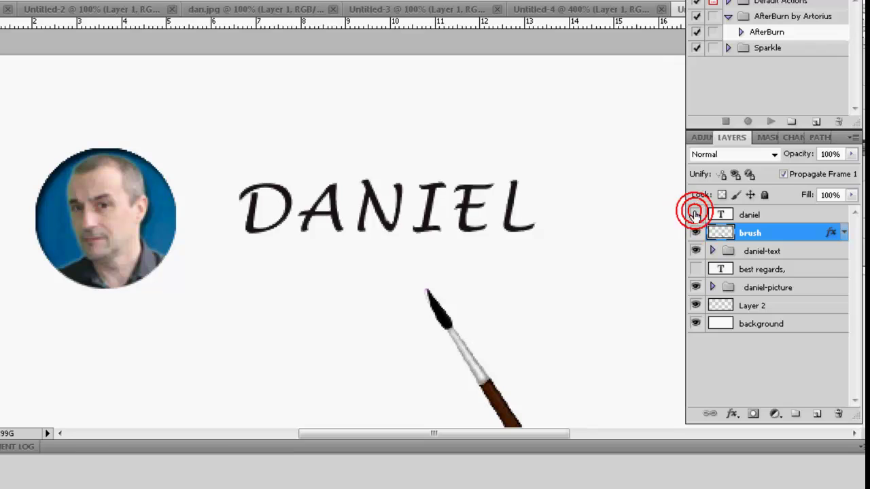
click(764, 216)
click(838, 414)
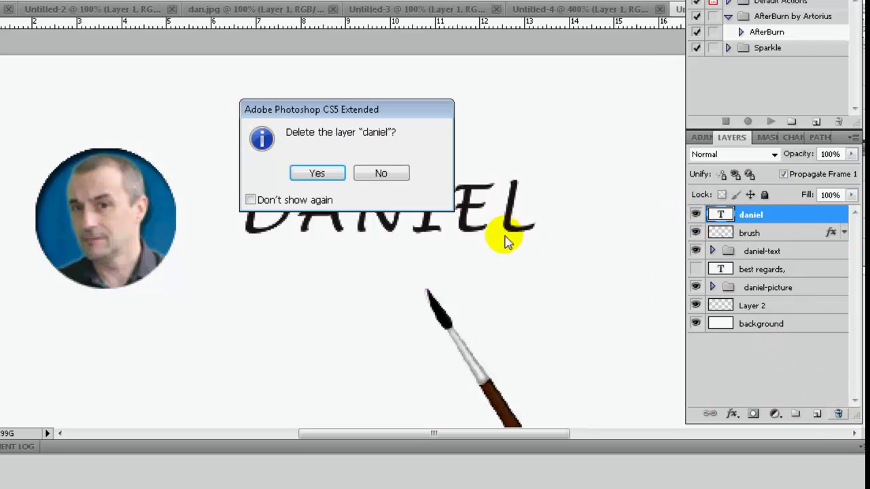
click(325, 172)
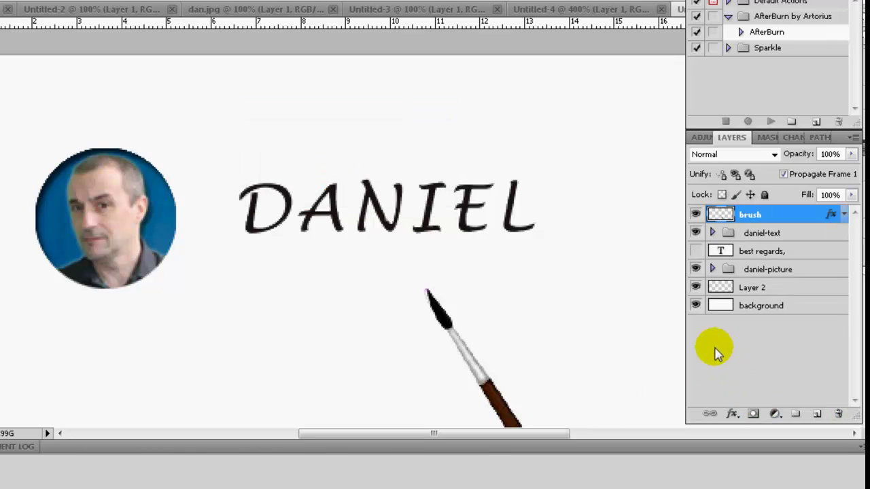
Show the "best regards," text layer and delete Layer 2
click(695, 251)
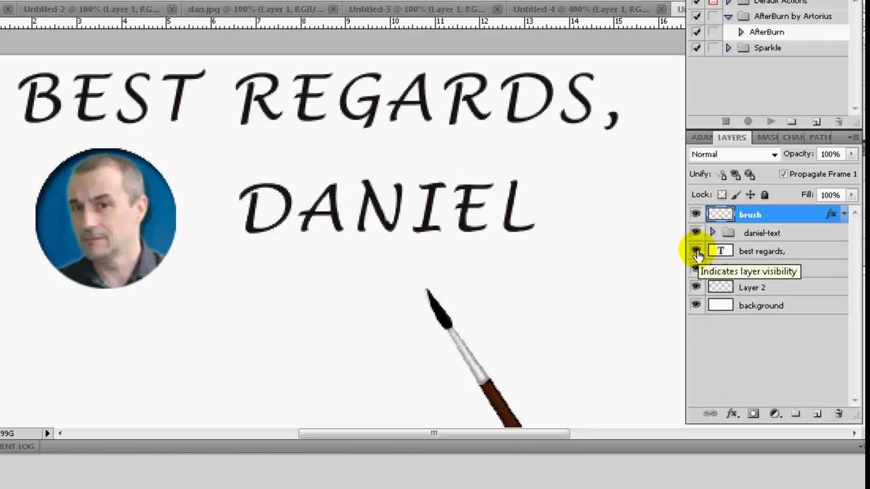
click(696, 287)
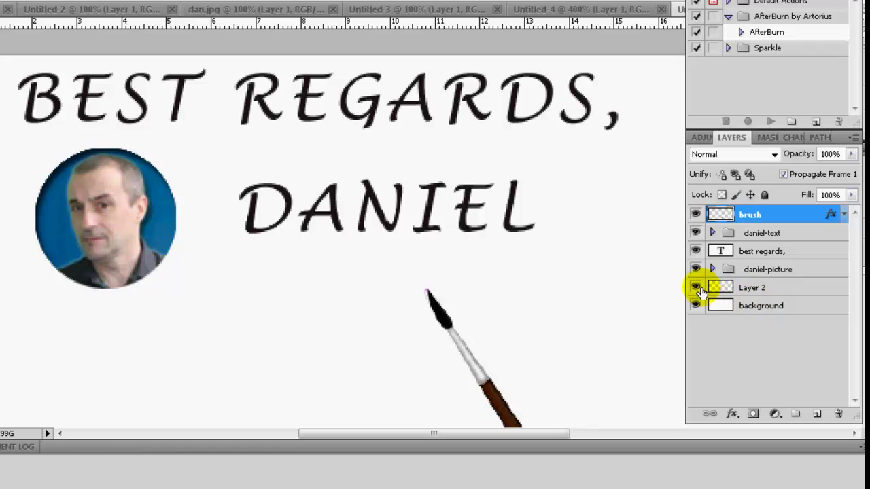
click(763, 287)
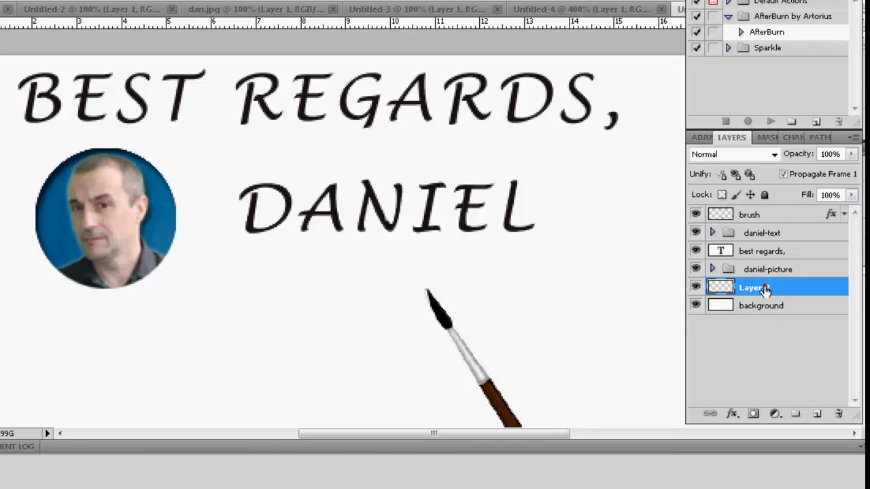
click(838, 414)
click(318, 175)
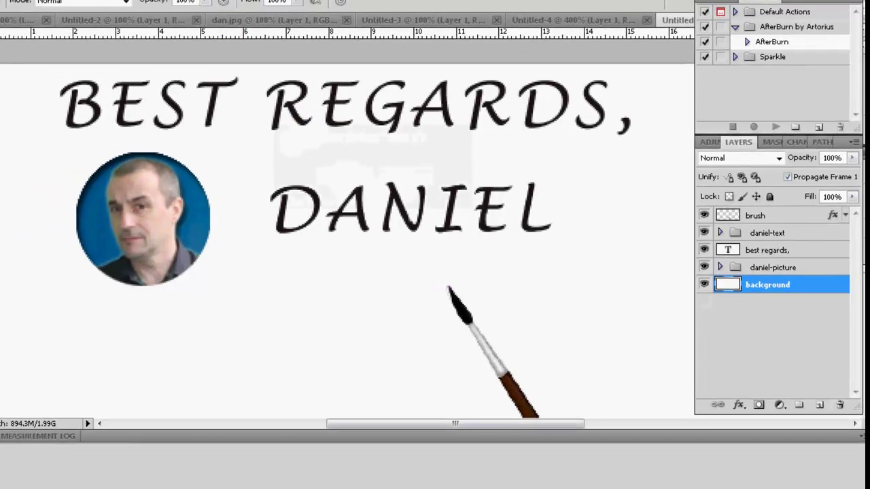
Set the delay of the first animation frame to 0.1 seconds
click(186, 0)
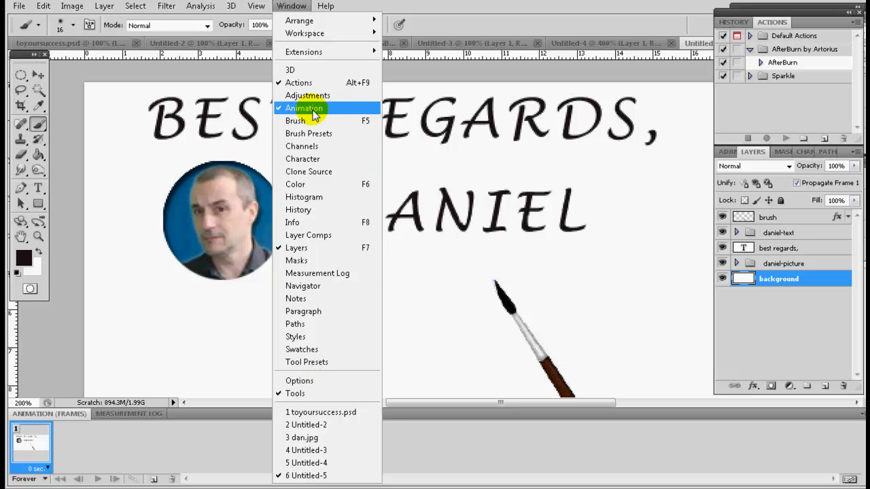
click(647, 415)
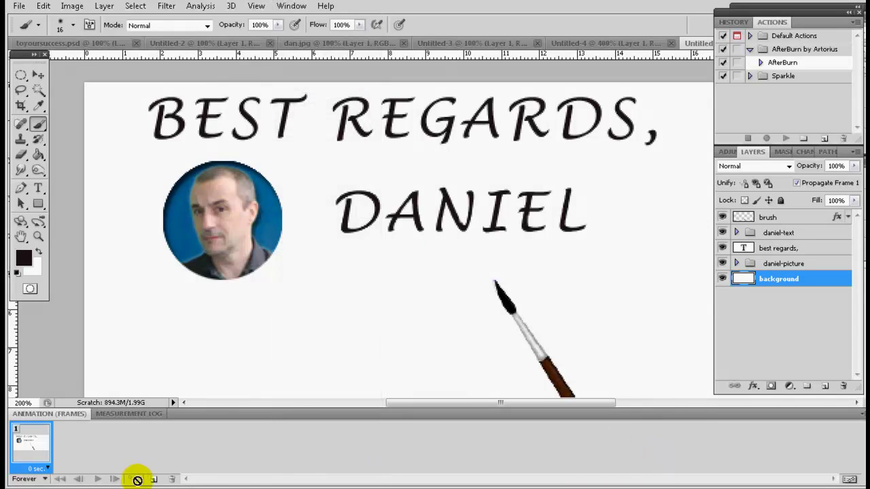
click(48, 470)
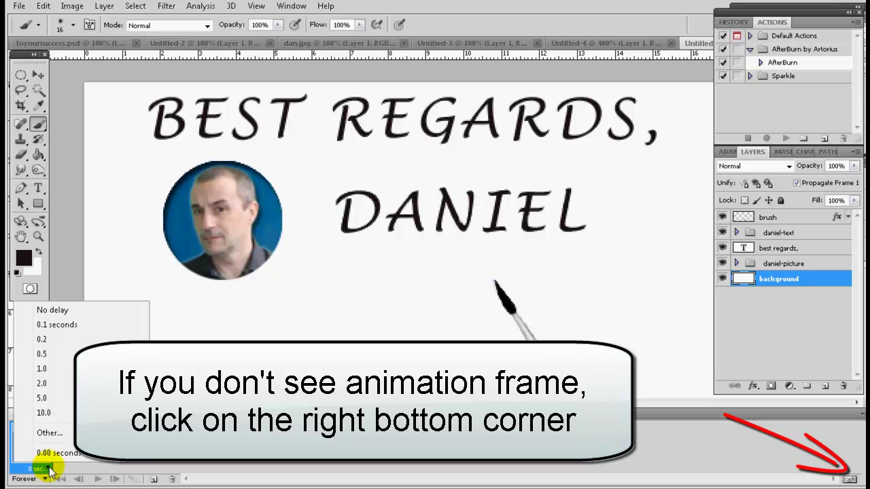
click(42, 340)
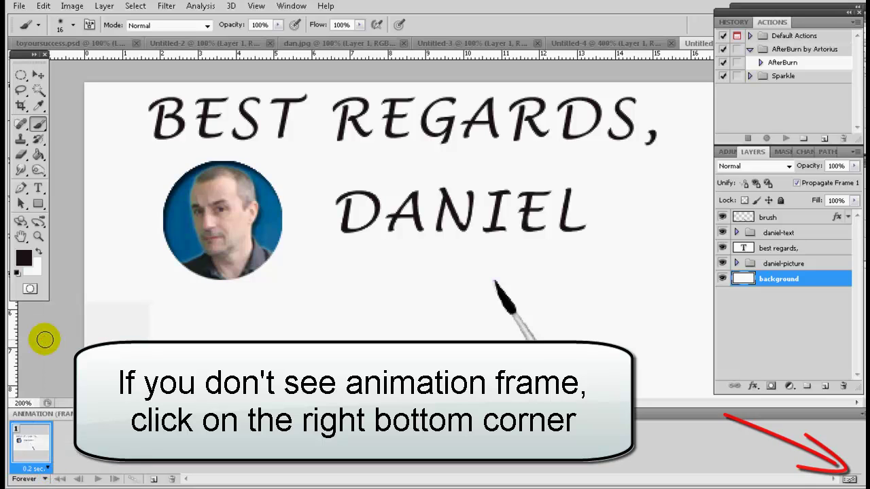
click(46, 469)
click(59, 330)
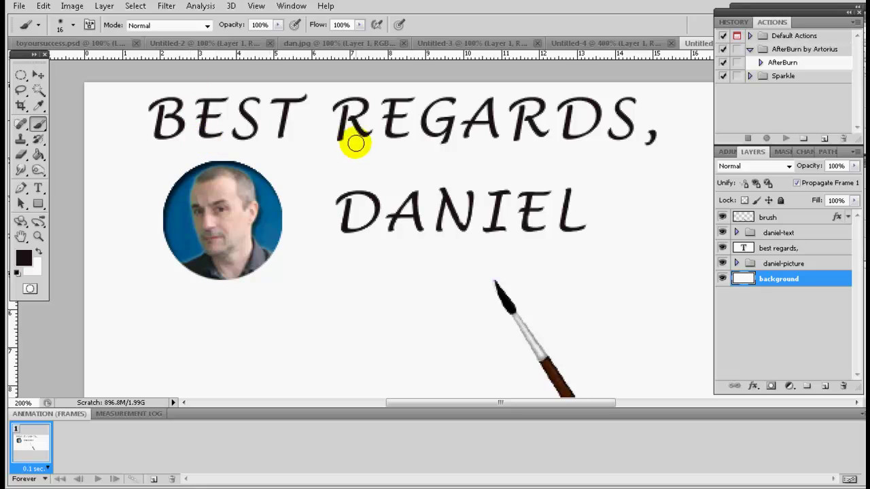
Hide the picture group, the "best regards," text and the name text group in frame 1, leaving the brush and background
click(722, 263)
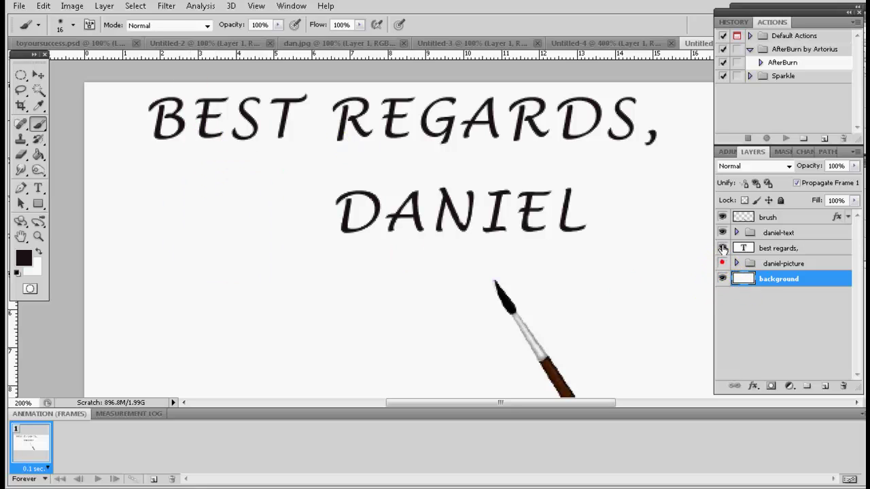
click(721, 248)
click(722, 233)
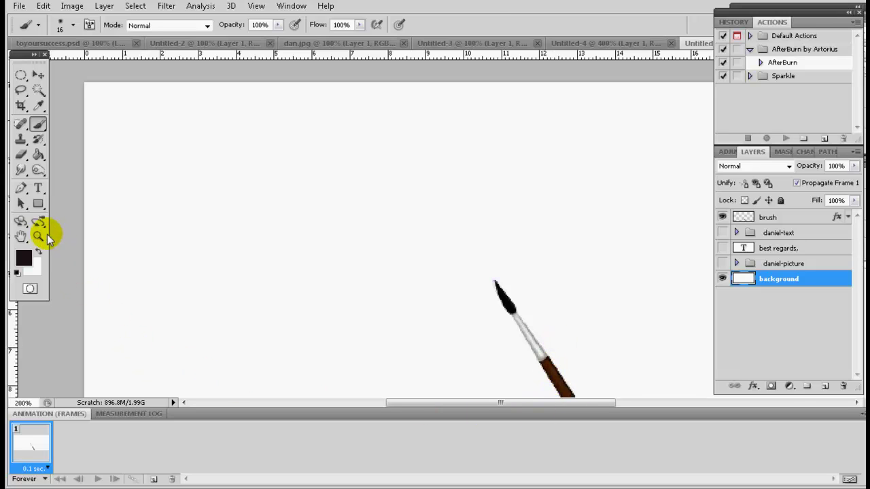
Fit the canvas on screen and move the paintbrush up and left so its whole handle lies inside the canvas
click(39, 236)
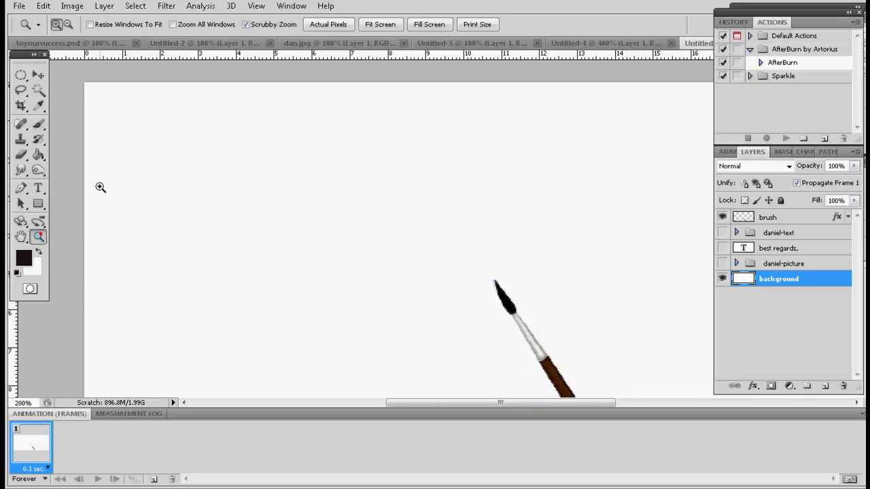
click(380, 26)
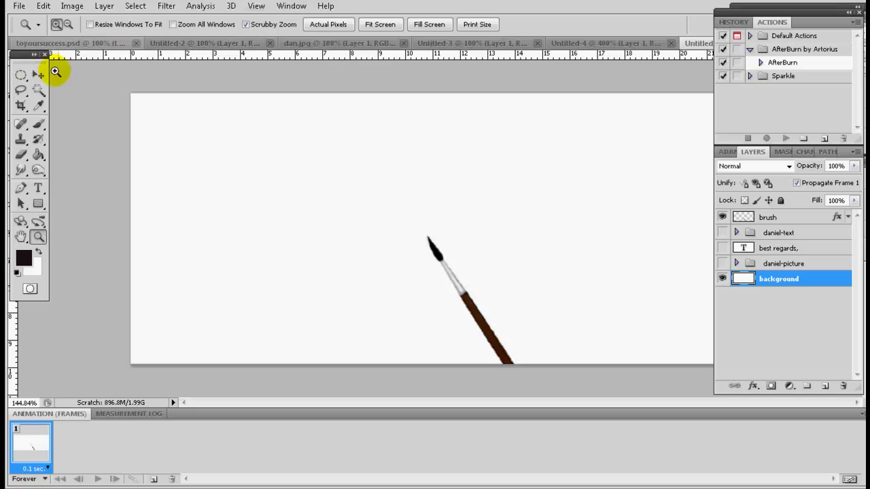
click(36, 75)
mouse_move(494, 343)
mouse_down()
mouse_move(481, 315)
mouse_move(466, 311)
mouse_up()
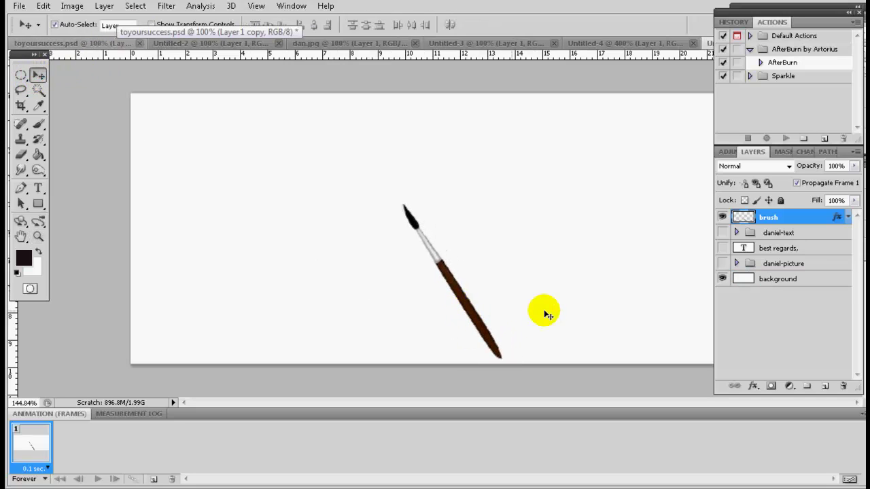
Scale the paintbrush down slightly with Free Transform, keeping its lower end in place, and apply the transformation
key(ctrl+t)
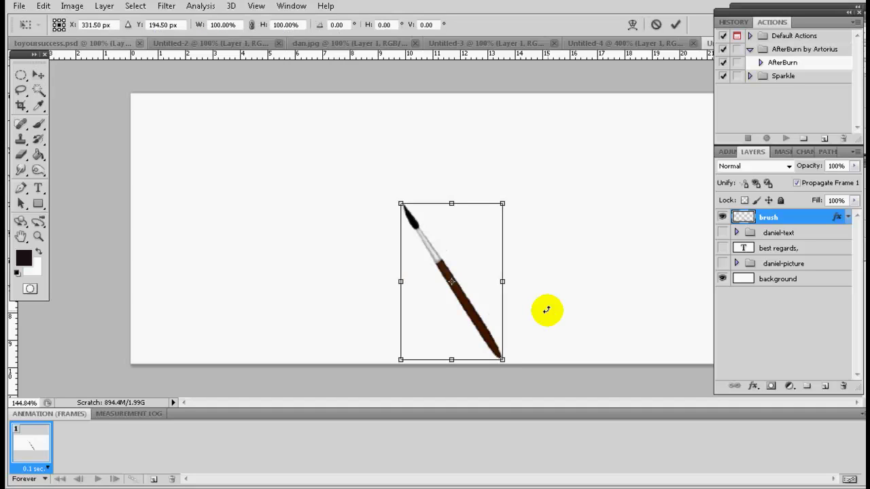
drag(501, 204, 491, 222)
click(38, 76)
click(389, 184)
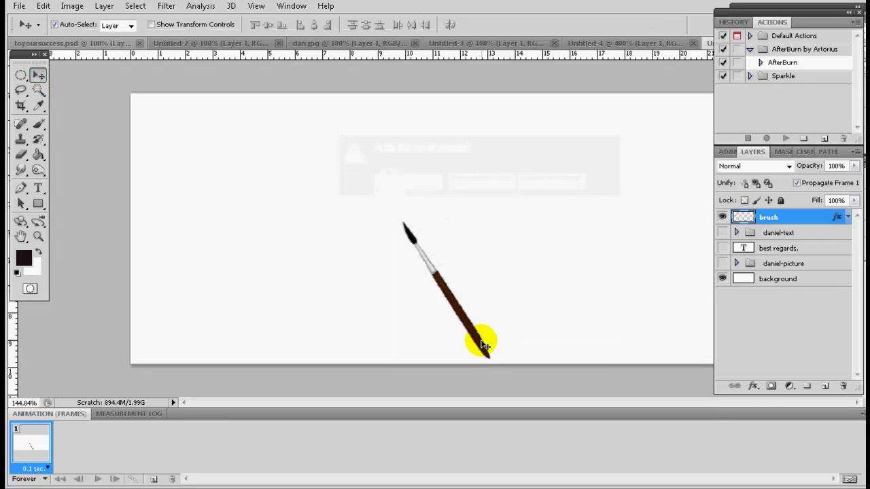
Add animation frames 2 and 3, moving the paintbrush further up and left in each one
click(154, 482)
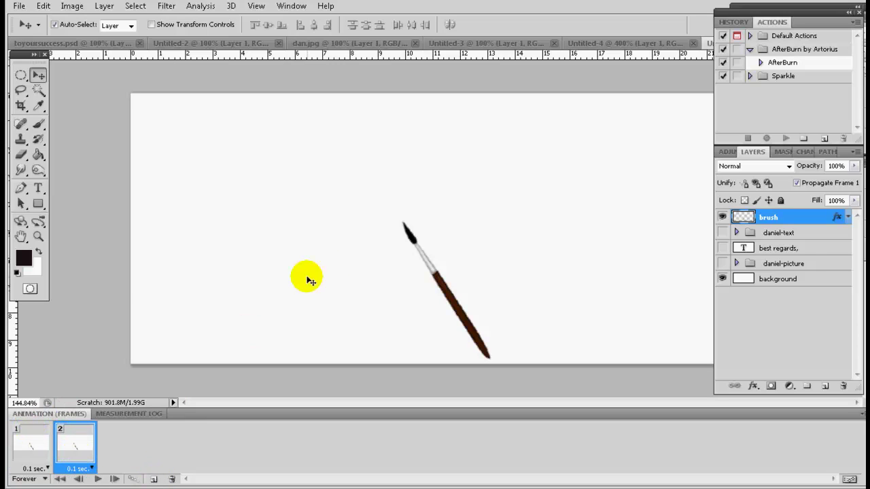
drag(461, 316, 406, 287)
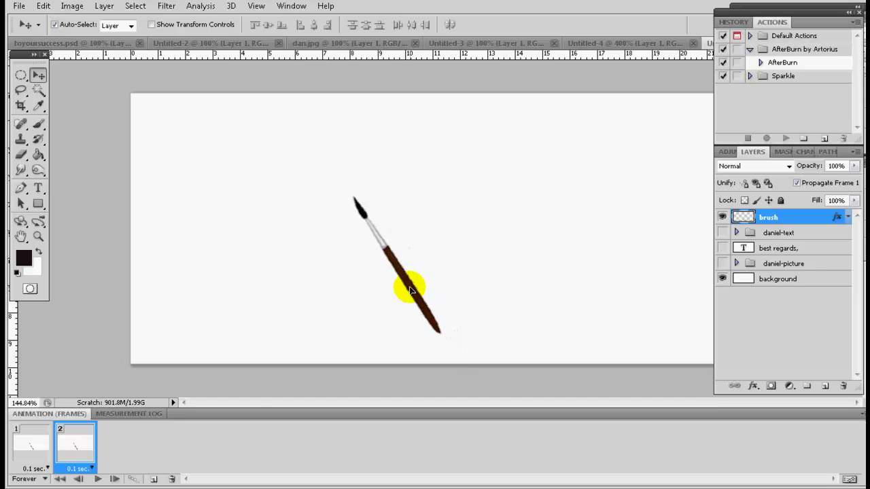
click(154, 480)
drag(395, 265, 322, 230)
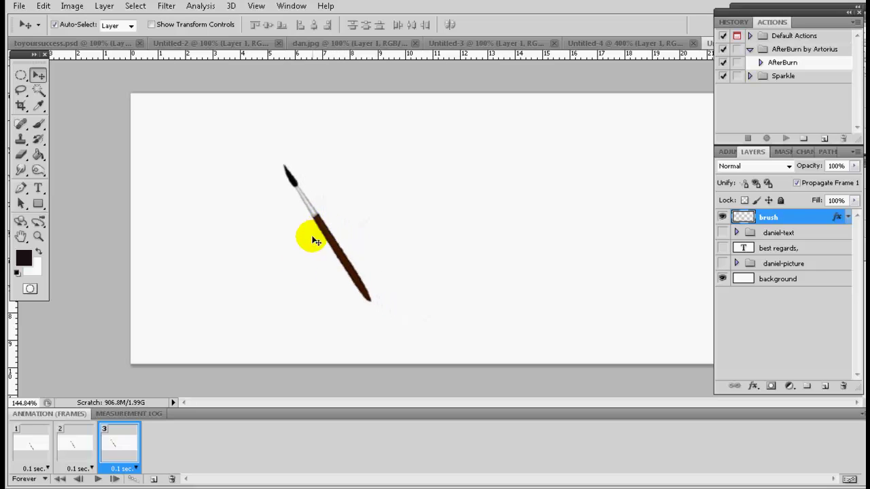
Add frame 4, show the "best regards," text in it and move the paintbrush below the start of the text
click(151, 474)
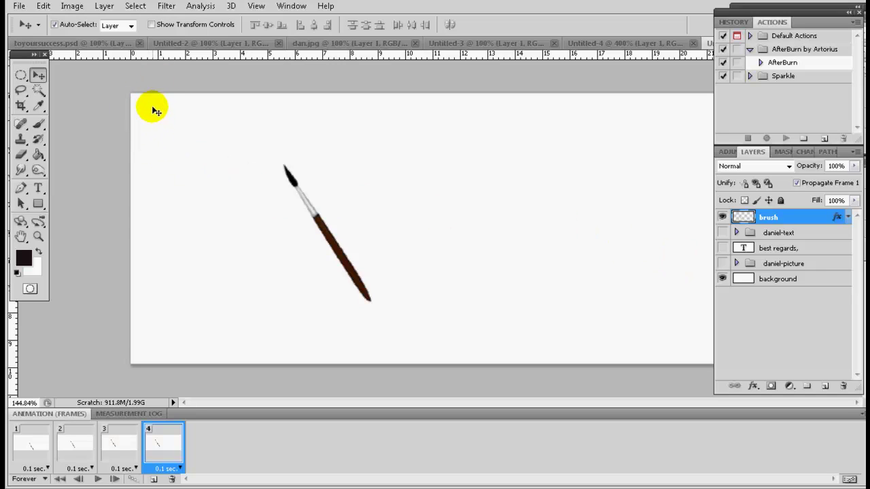
click(723, 248)
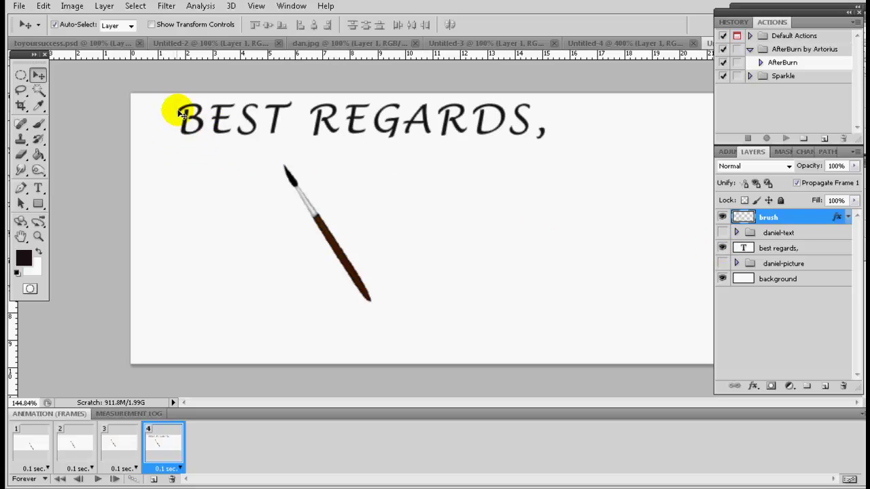
mouse_move(316, 222)
mouse_down()
mouse_move(222, 169)
mouse_move(211, 179)
mouse_move(214, 235)
mouse_move(195, 232)
mouse_up()
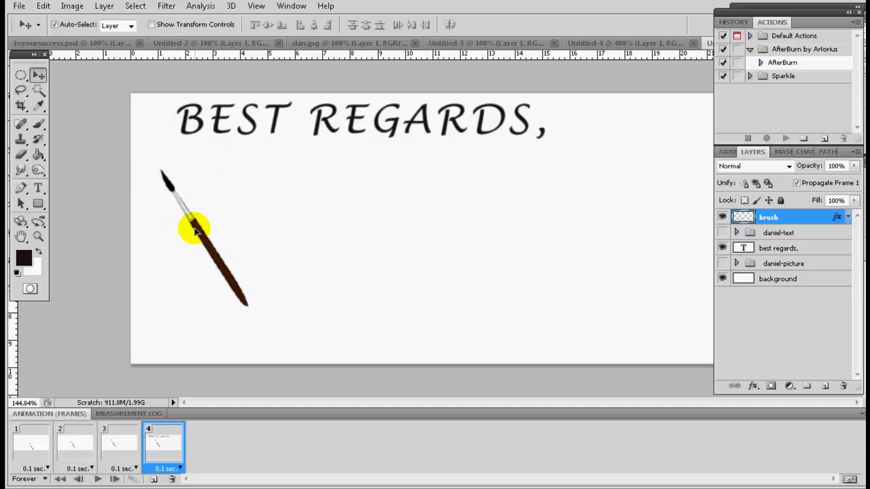
Place the brush tip on the portrait's upper-left part, showing the picture group only as a guide and hiding it again
click(723, 264)
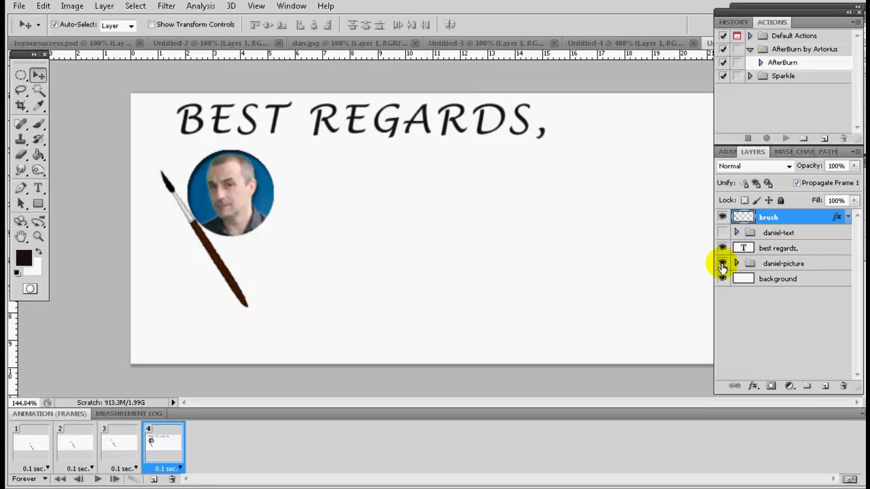
mouse_move(229, 274)
mouse_down()
mouse_move(266, 252)
mouse_move(262, 267)
mouse_up()
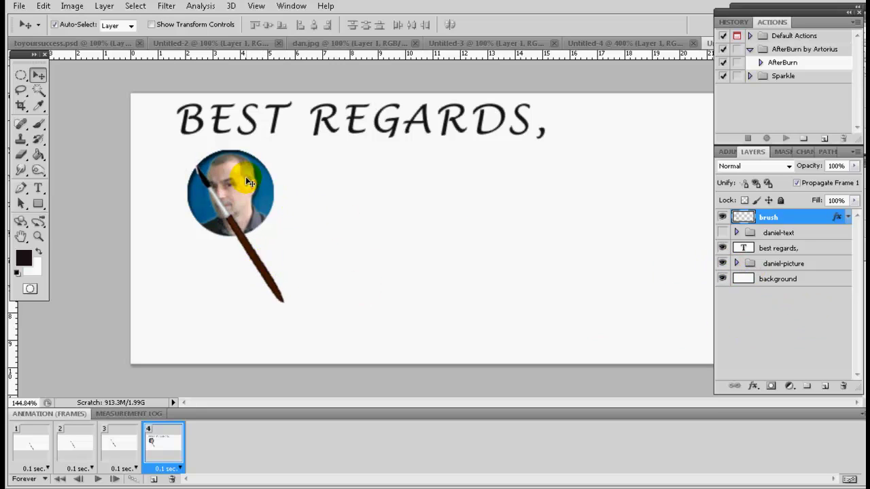
click(722, 264)
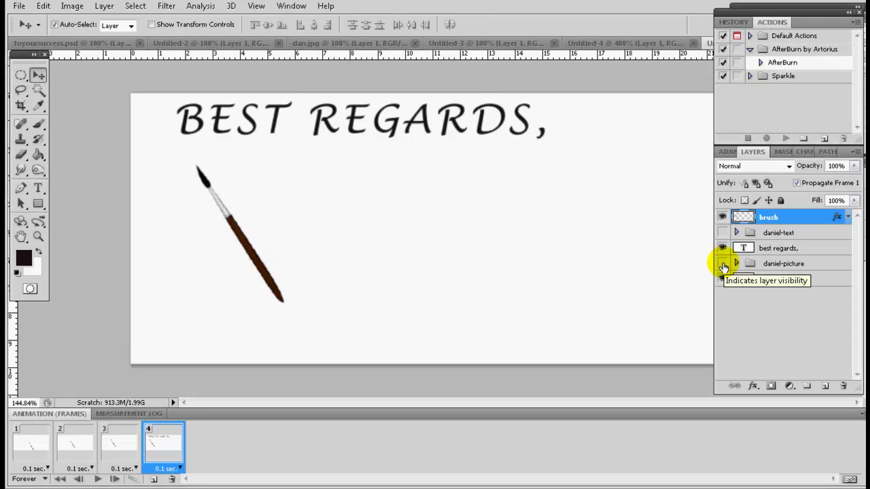
Add frame 5, show the picture group in it and expand the group to reach its layers
click(155, 480)
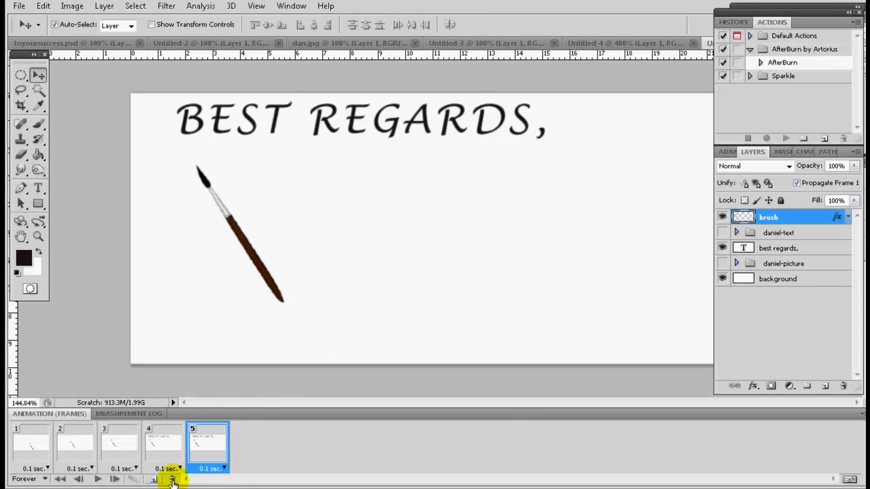
click(722, 264)
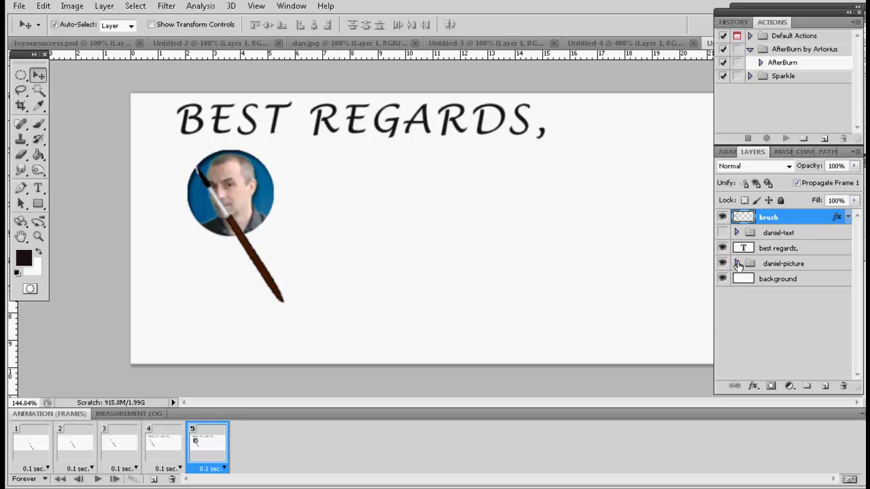
click(736, 264)
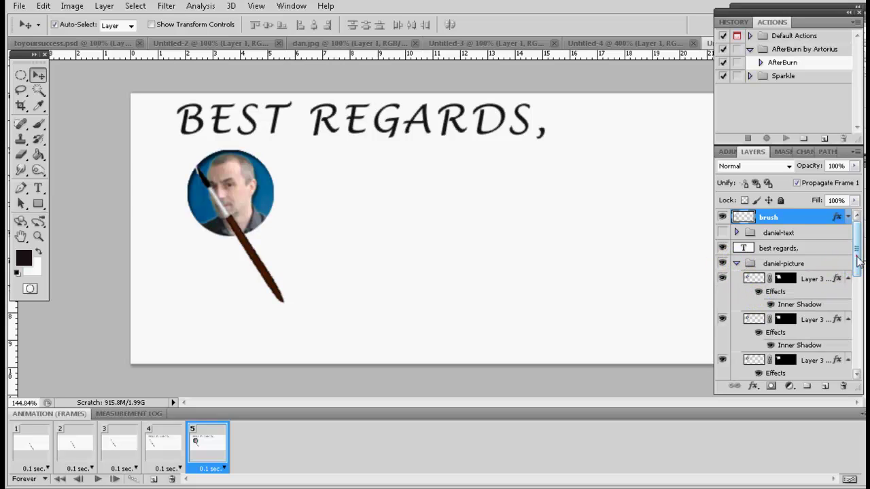
In frame 5, hide every portrait slice except the lowest one, Layer 3, and move the brush tip to the visible strip's right end
scroll(858, 262, down, 2)
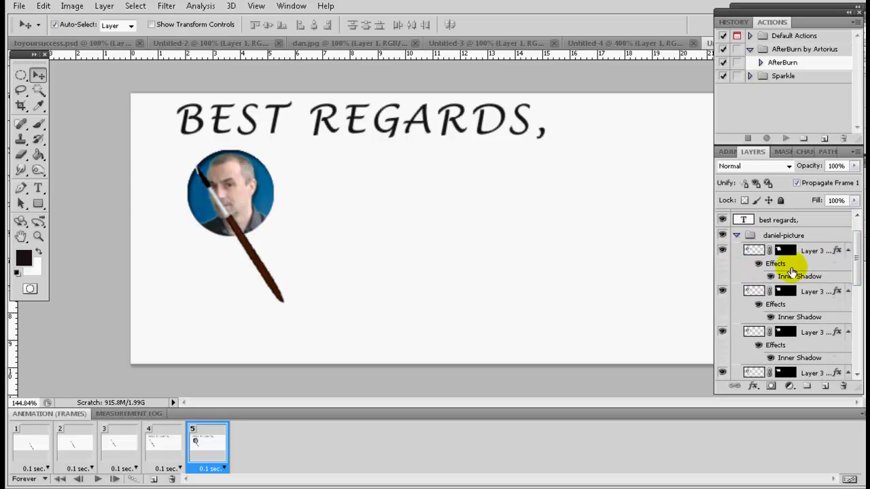
click(722, 292)
click(722, 333)
click(722, 371)
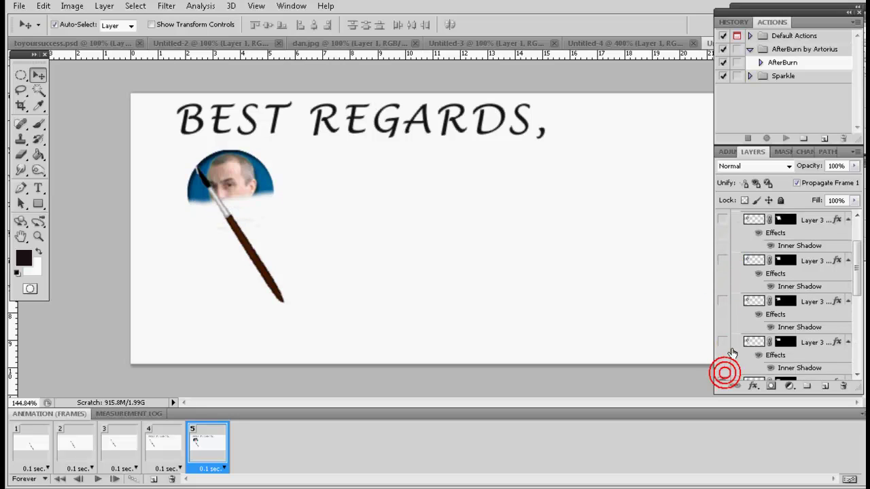
click(724, 330)
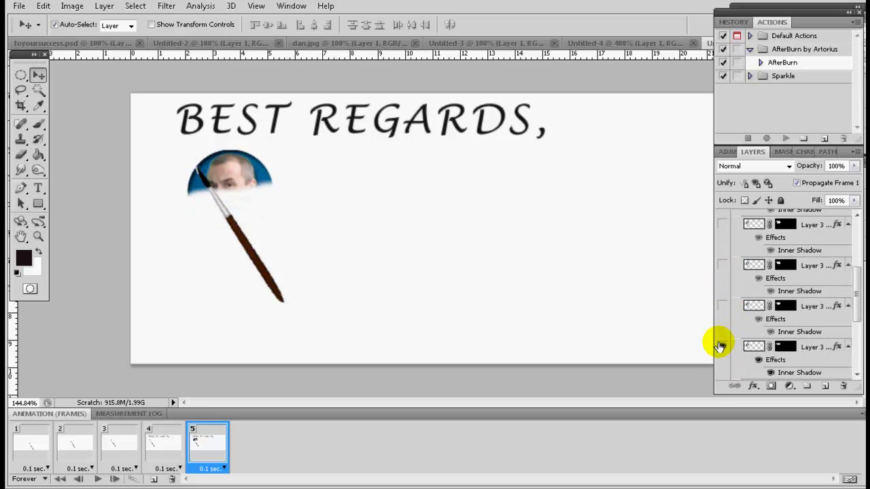
click(719, 346)
click(723, 342)
click(722, 344)
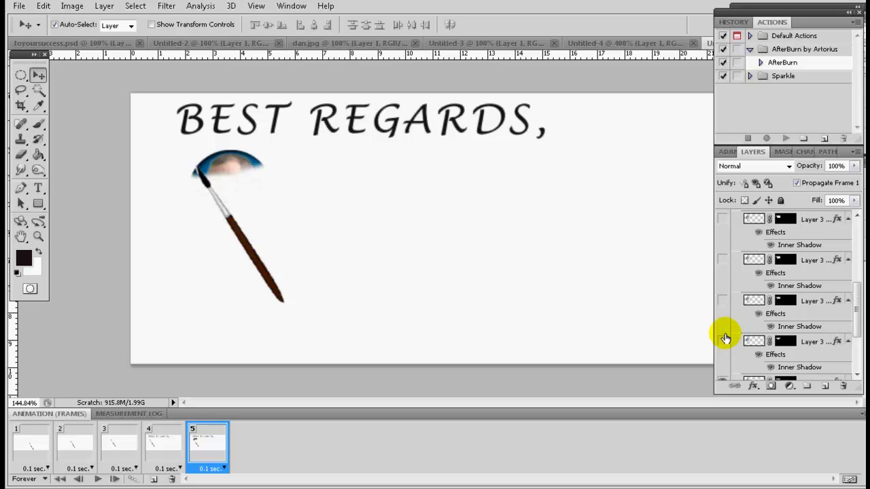
click(722, 348)
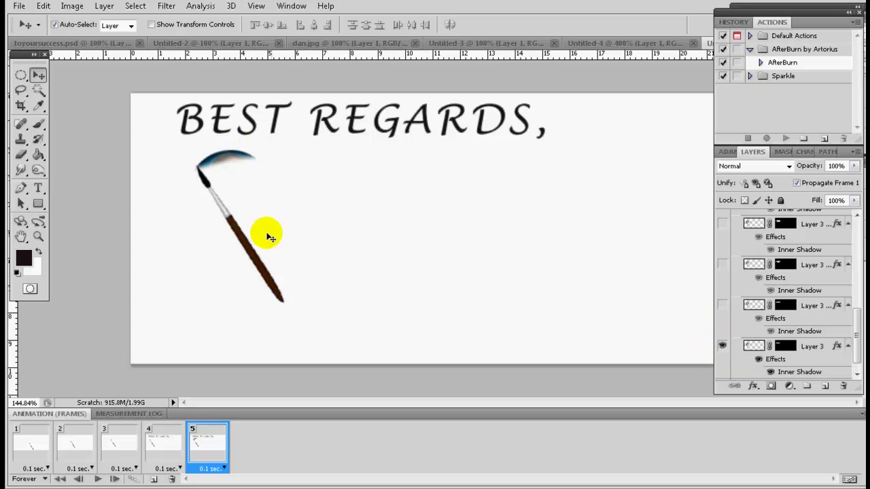
drag(233, 227, 288, 218)
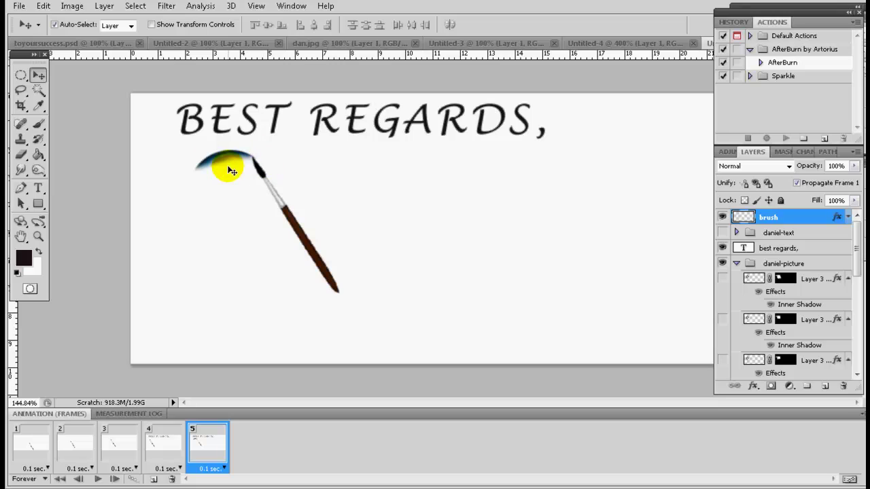
Add frame 6, show the second portrait slice from the bottom of the layer stack and move the brush tip to the painted area's lower-left end
click(155, 480)
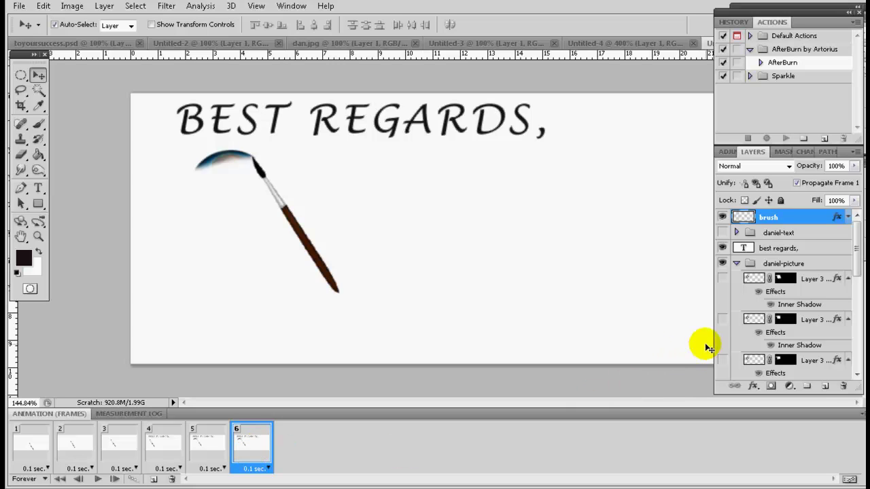
drag(857, 256, 854, 340)
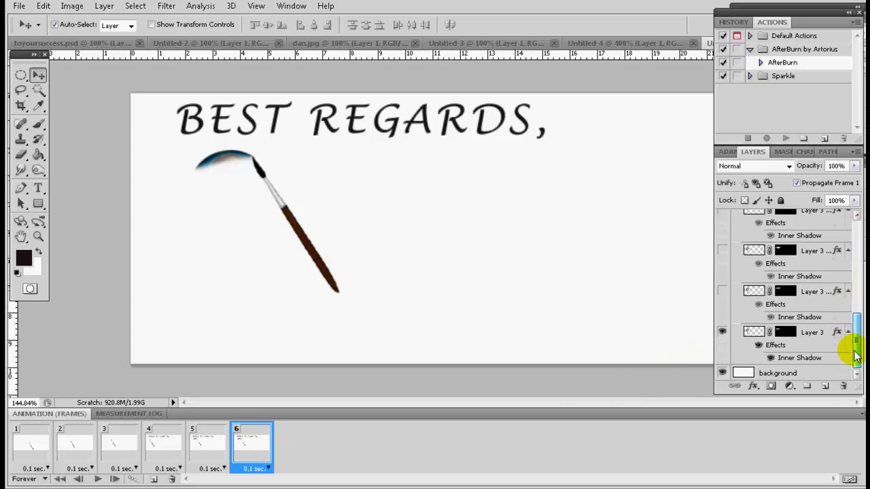
click(721, 292)
drag(304, 240, 242, 257)
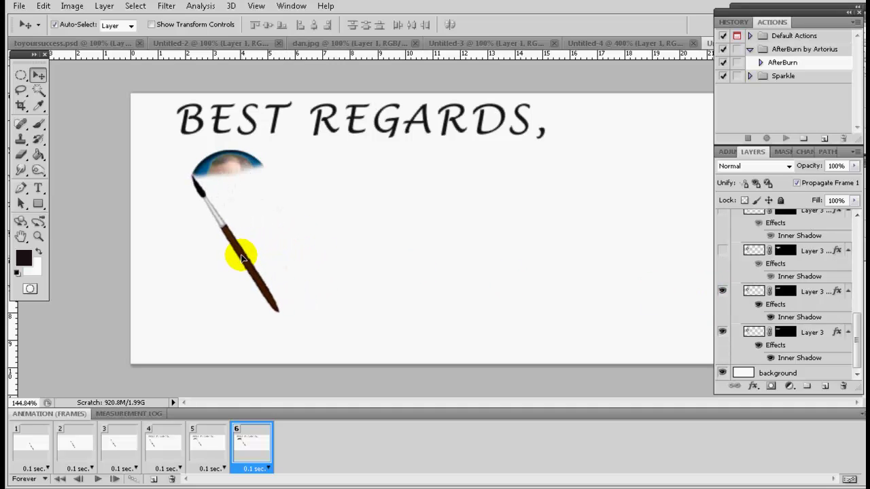
Add frame 7, show the third portrait slice in it and move the brush tip to the painted area's right edge
click(154, 480)
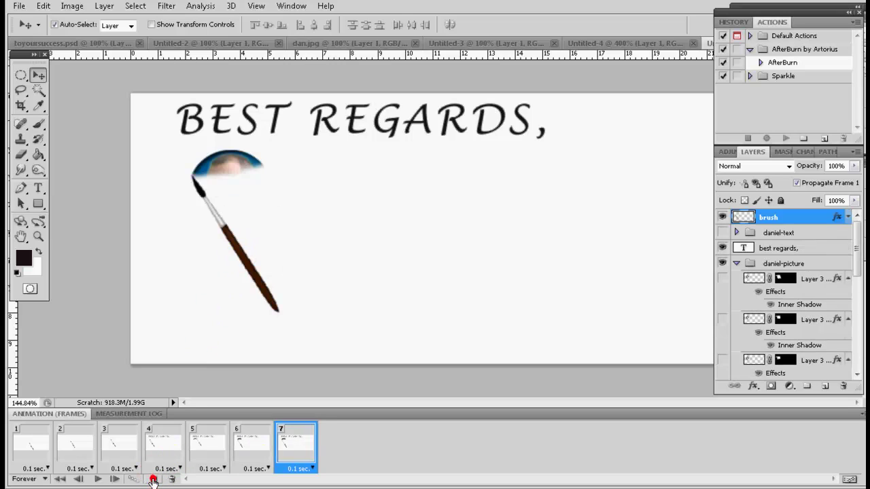
drag(857, 245, 859, 311)
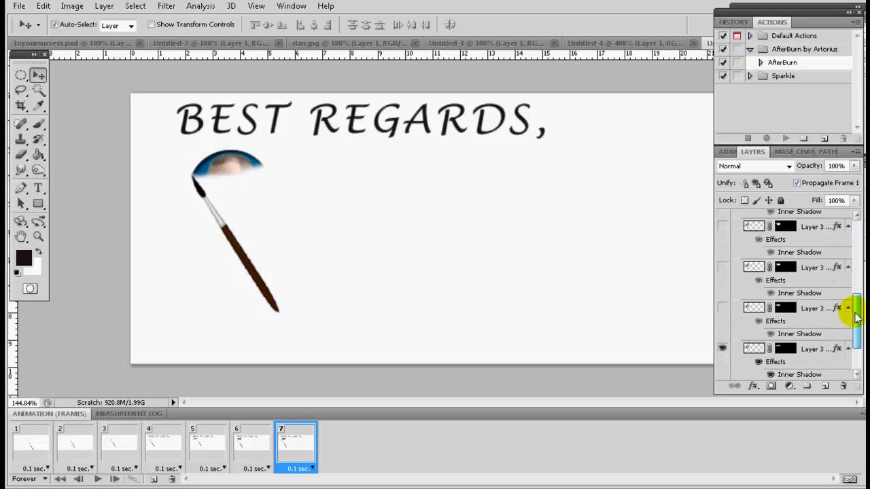
click(722, 308)
drag(239, 256, 314, 250)
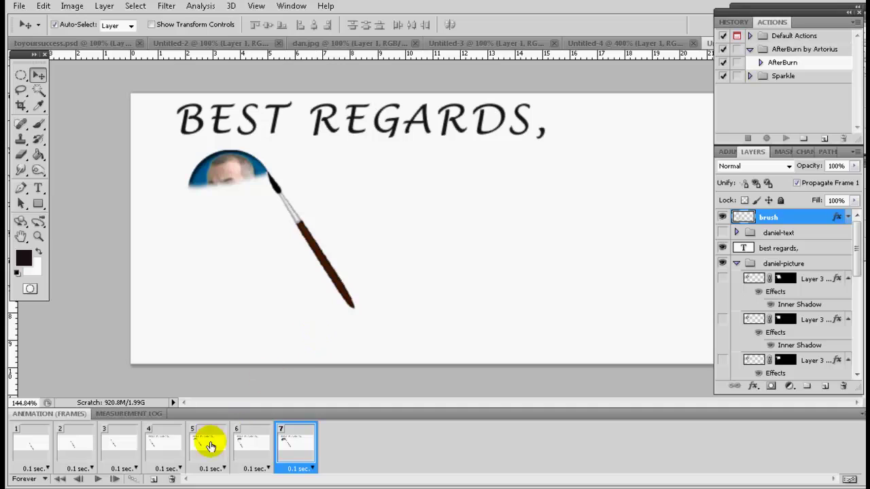
Add frame 8, show the fourth portrait slice in it and move the brush tip to the painted area's lower-left edge
click(154, 480)
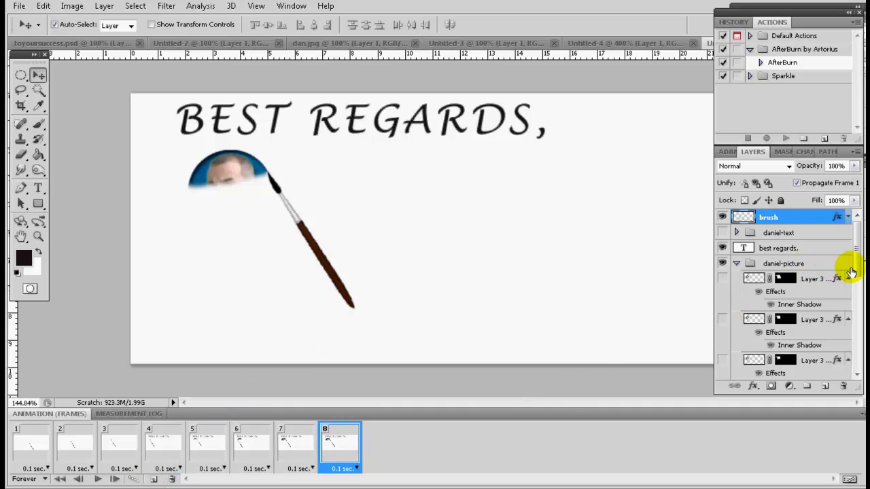
scroll(849, 272, down, 5)
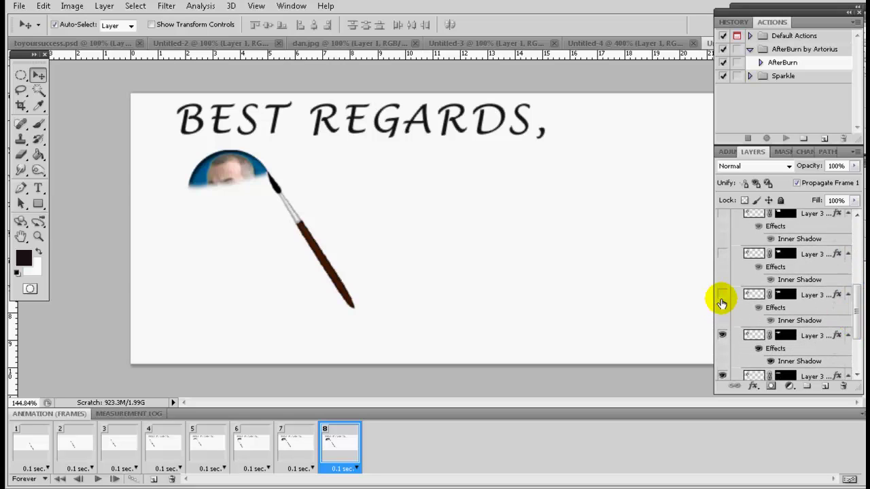
click(723, 295)
mouse_move(307, 237)
mouse_down()
mouse_move(284, 250)
mouse_move(238, 249)
mouse_move(227, 258)
mouse_up()
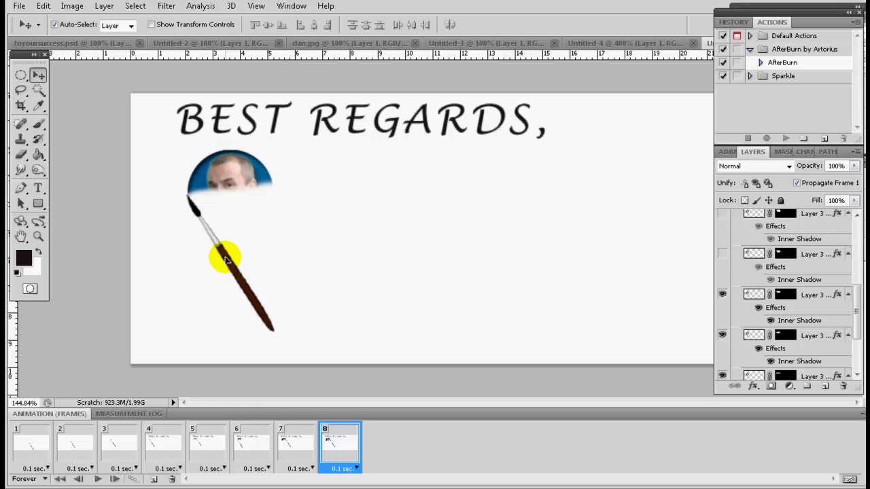
Add frame 9, show the next two portrait slices in it and move the brush tip to the painted area's lower-right edge
click(155, 482)
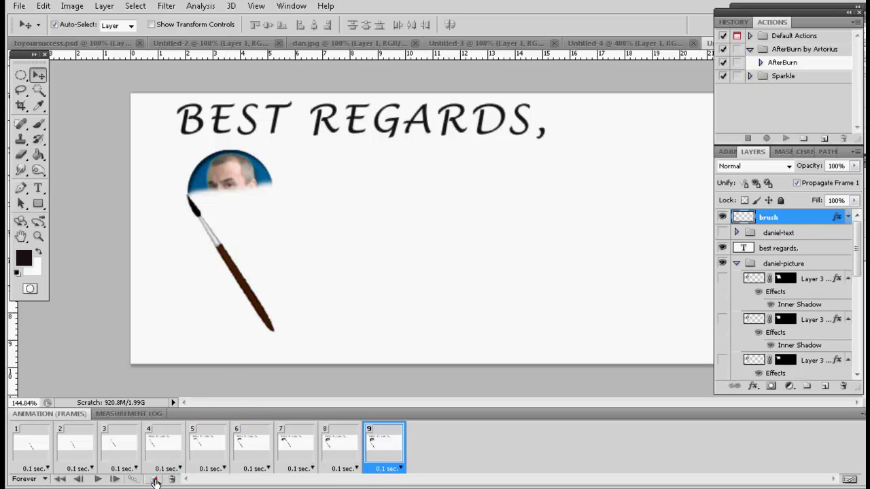
drag(858, 265, 855, 311)
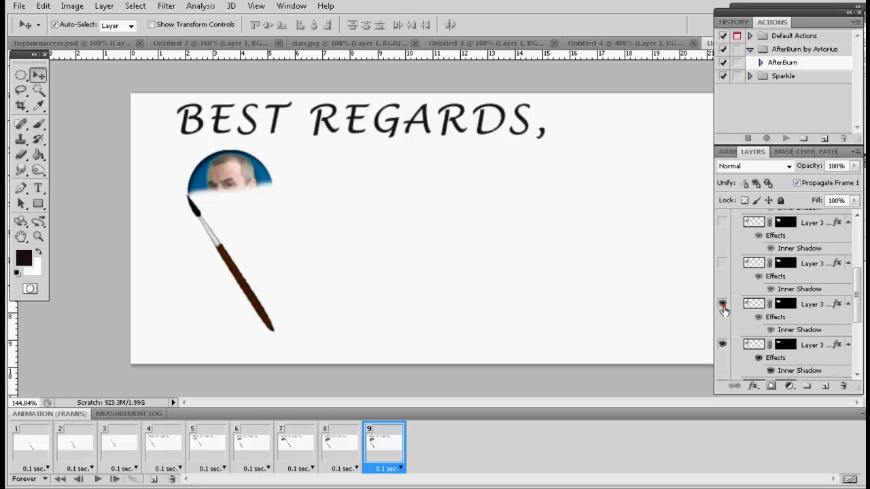
click(723, 306)
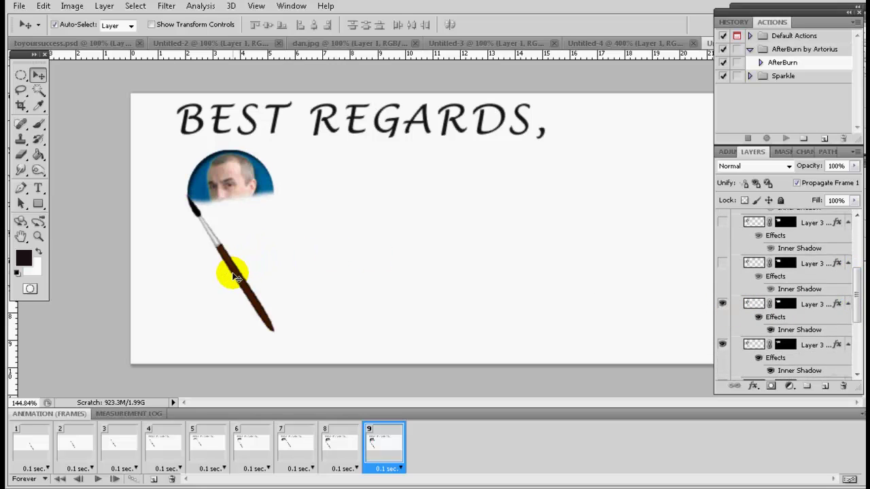
click(723, 265)
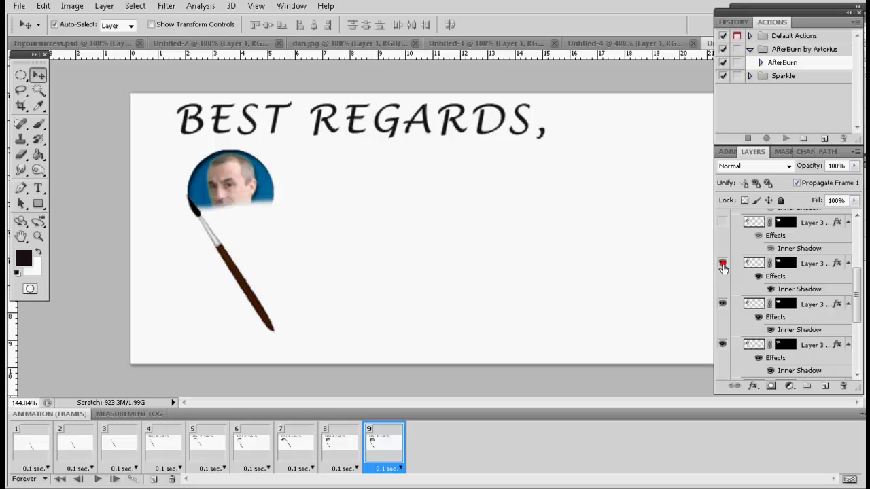
drag(238, 278, 320, 279)
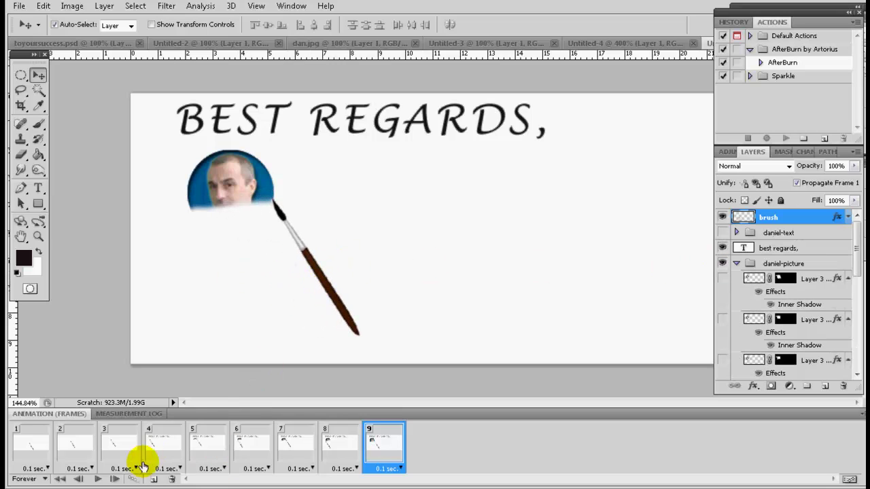
Add frame 10, show the portrait slice reaching below the chin and move the brush tip to the painted area's lower-left edge
click(154, 480)
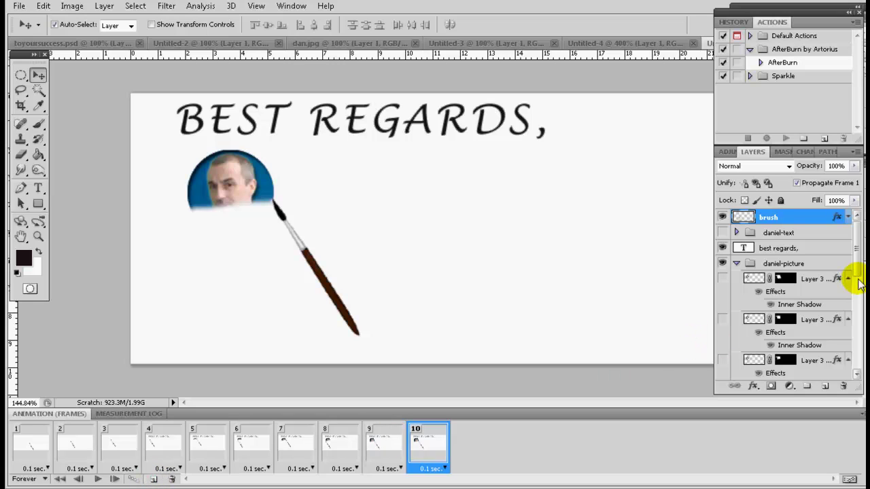
scroll(859, 271, down, 5)
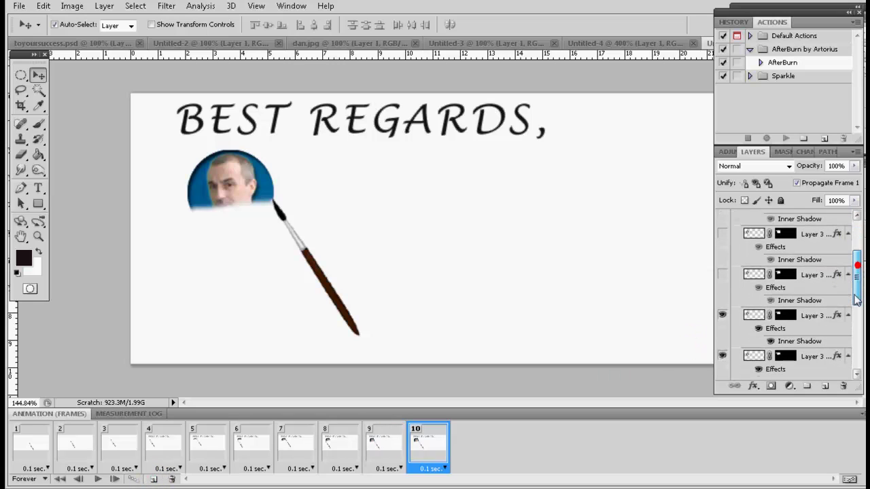
click(722, 270)
drag(325, 277, 241, 292)
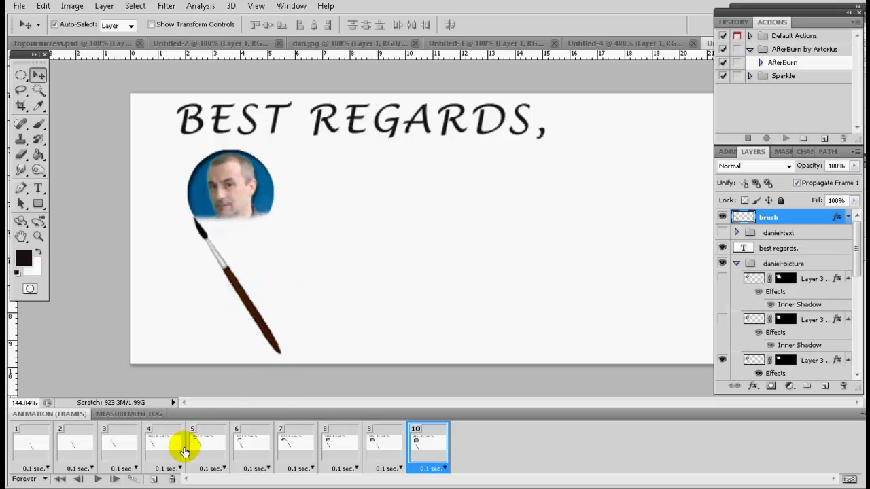
Add frames 11 and 12, showing one of the last two portrait slices in each, with the brush tip at the portrait's lower right, then just below it
click(155, 480)
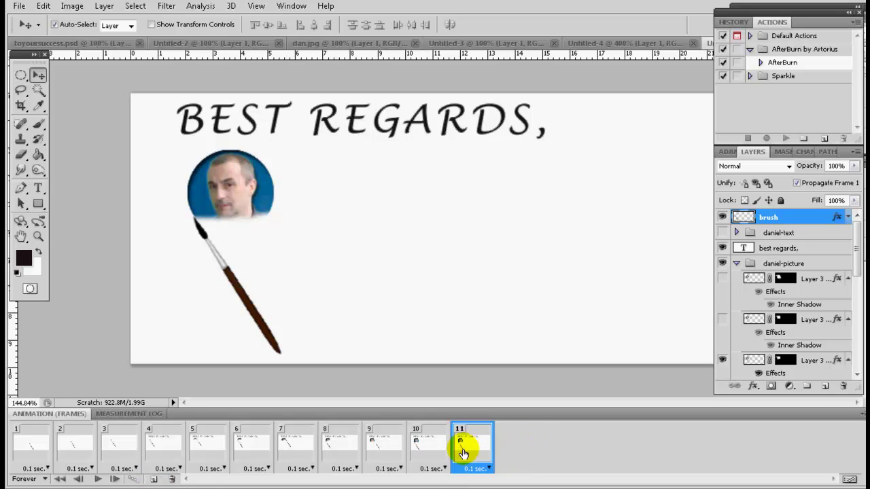
click(723, 320)
drag(226, 271, 299, 285)
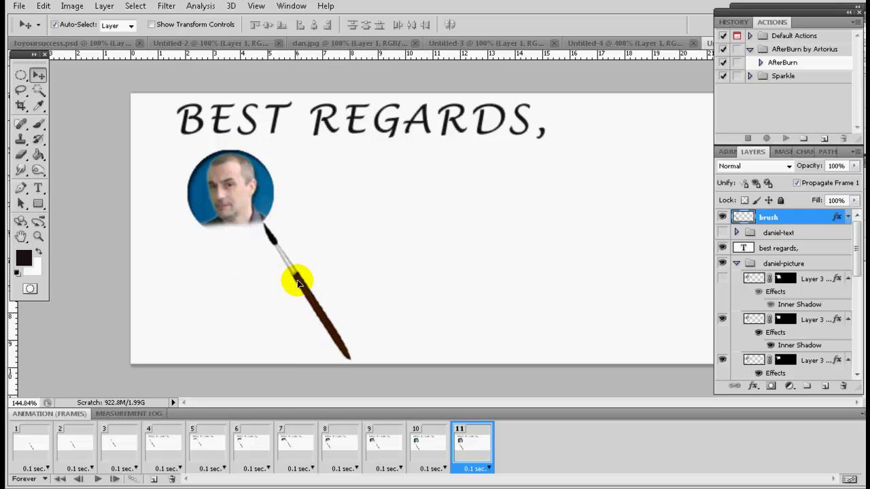
click(153, 479)
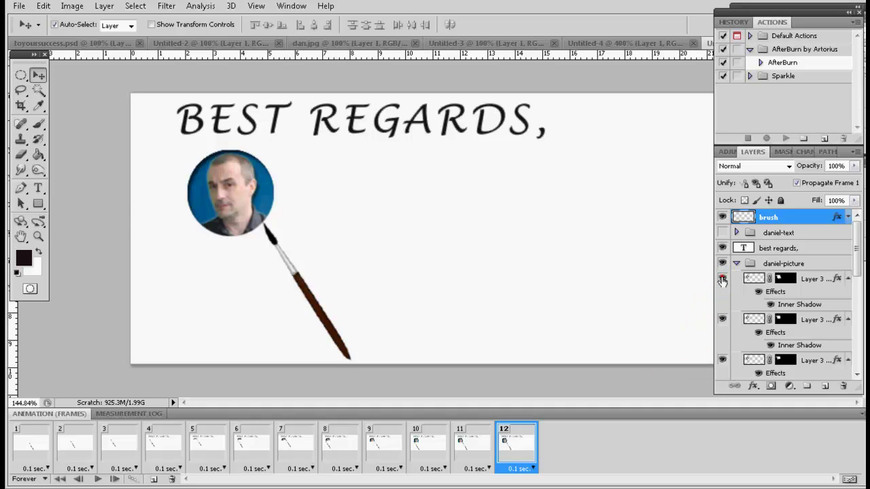
drag(324, 314, 282, 336)
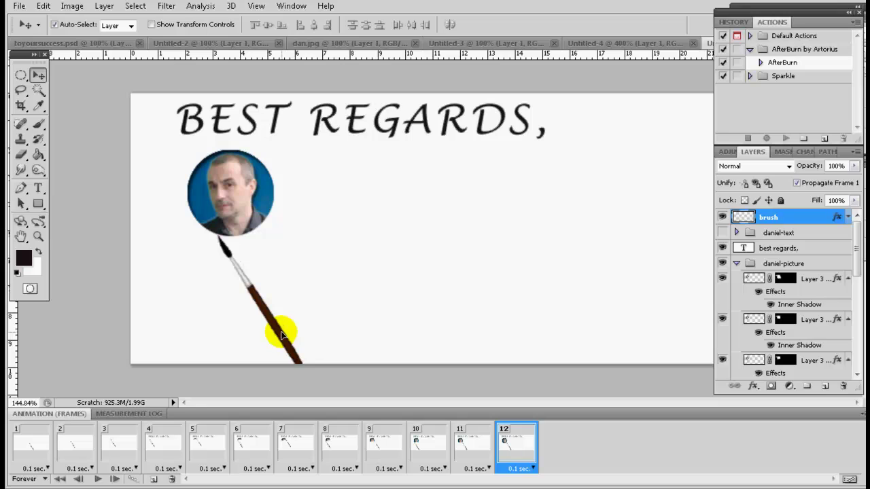
Play the animation from the first frame, stop it, and check frames 1 to 3 individually
click(60, 480)
click(98, 480)
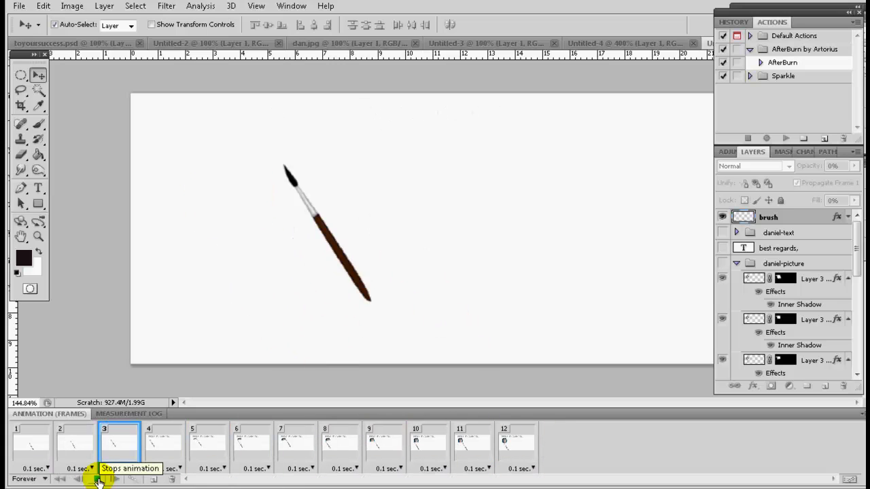
click(98, 480)
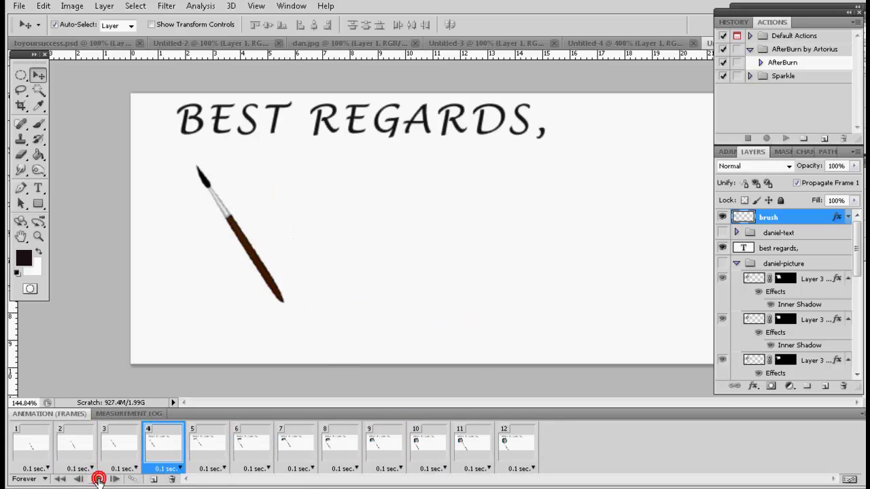
click(60, 480)
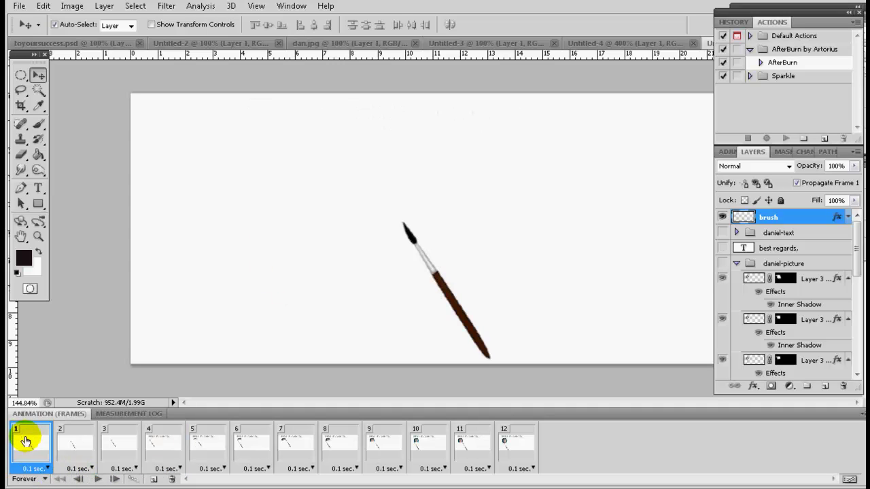
click(77, 455)
click(121, 456)
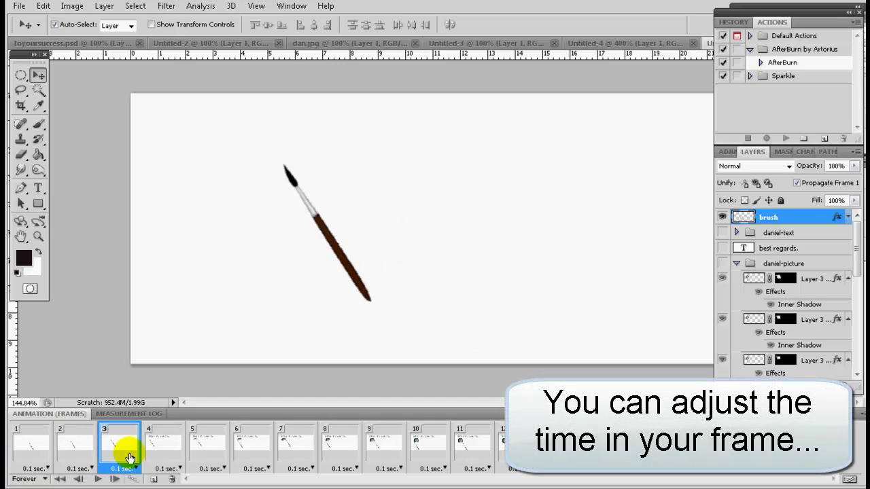
Set the delay of frames 4 to 12 to 0.3 seconds
click(164, 453)
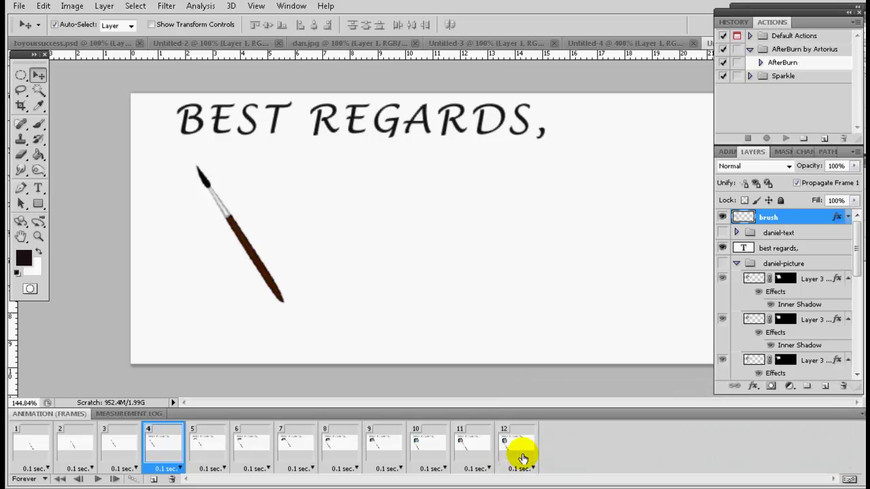
shift+click(517, 452)
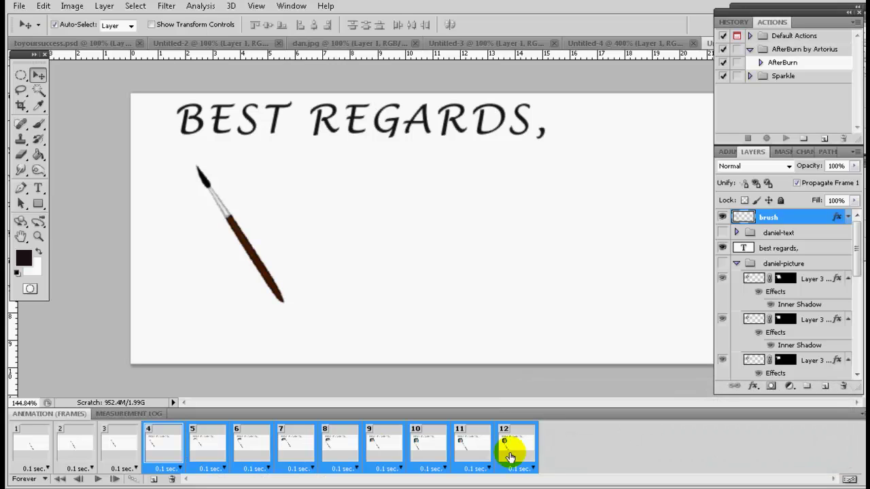
click(179, 469)
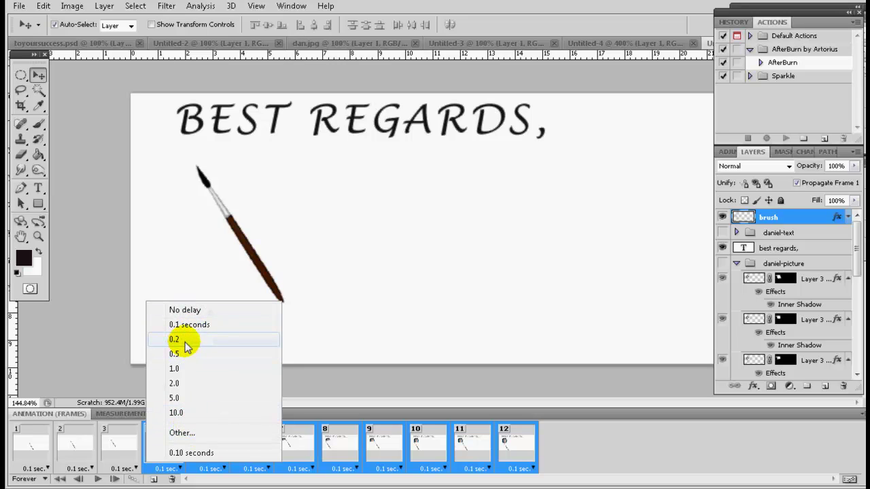
click(180, 433)
click(395, 156)
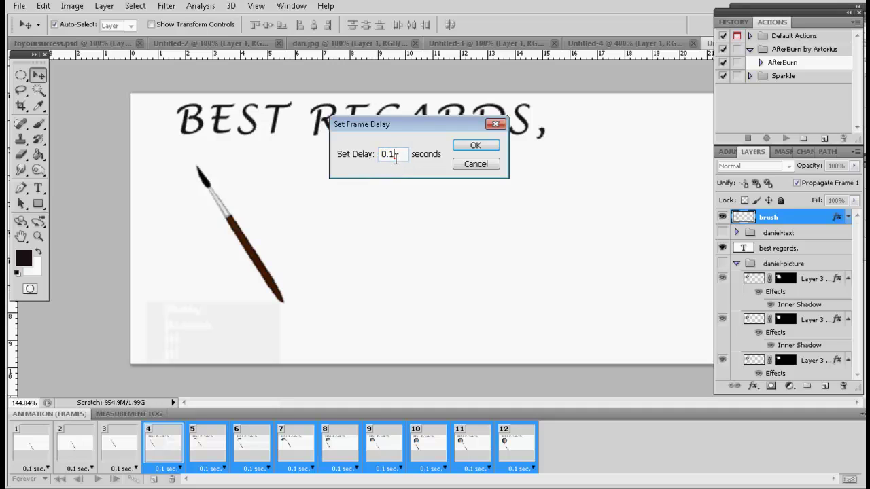
text(3)
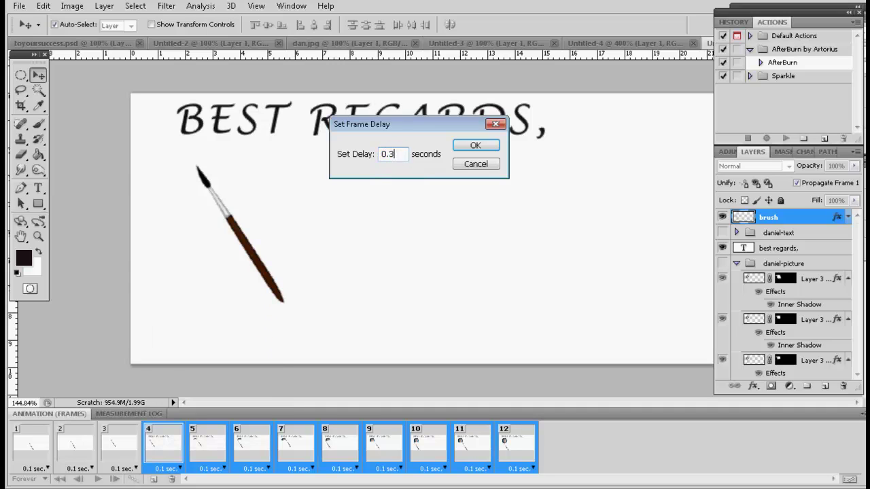
click(476, 146)
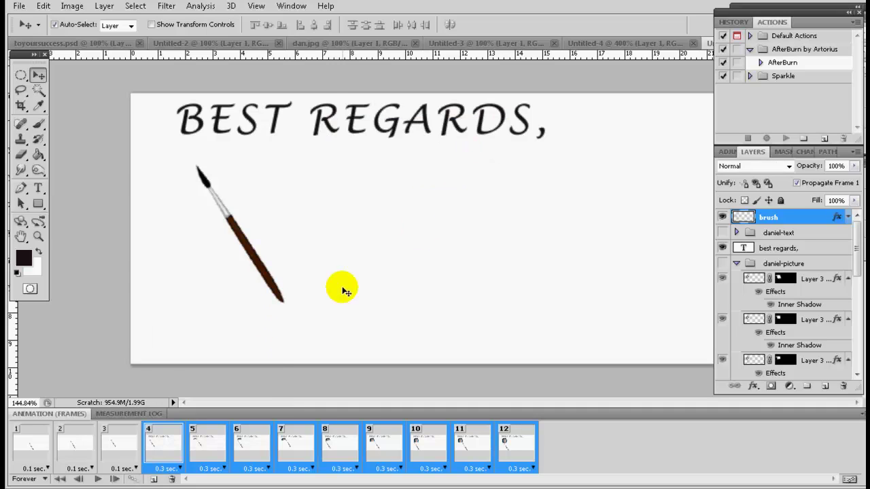
Play the animation from the first frame to check the new timing, then stop it
click(59, 480)
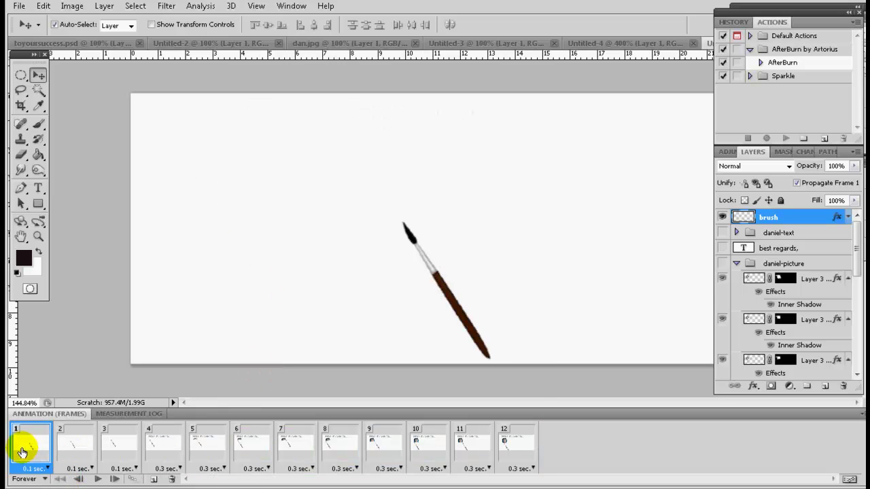
click(99, 479)
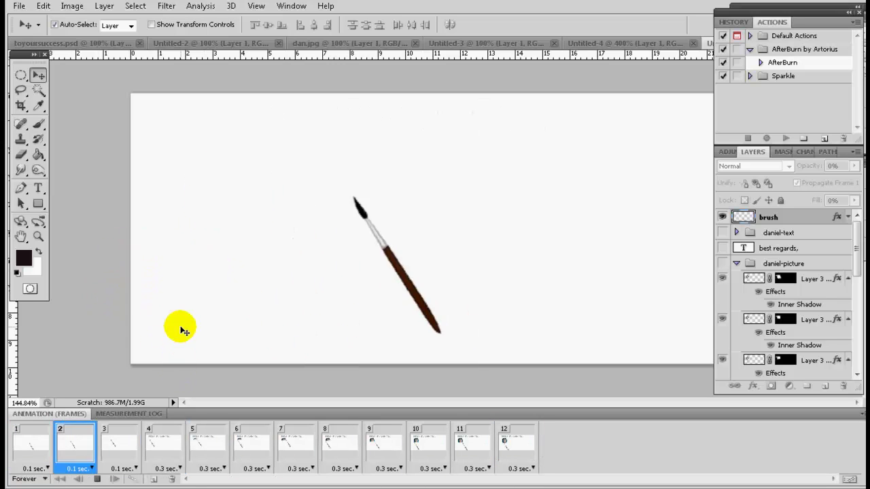
click(100, 480)
Add frame 13 after frame 12, show the name's text group in it and hide its Layers 6 to 28
click(515, 452)
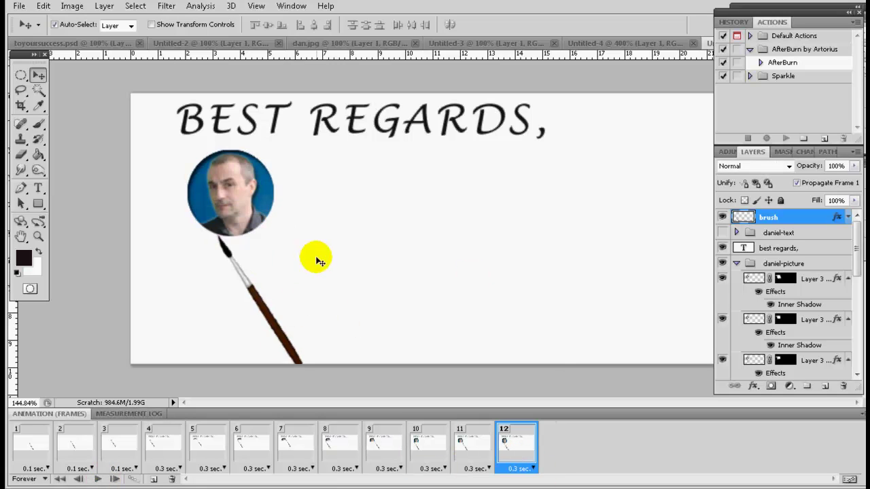
click(155, 480)
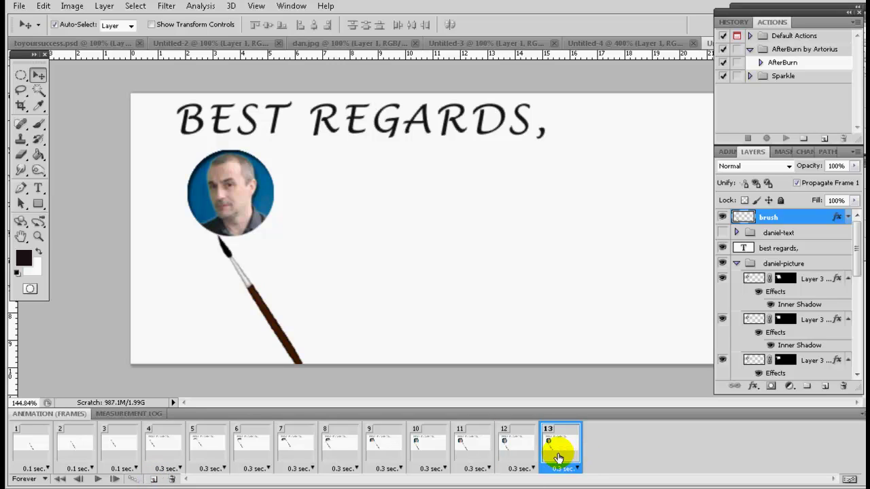
click(723, 233)
click(736, 233)
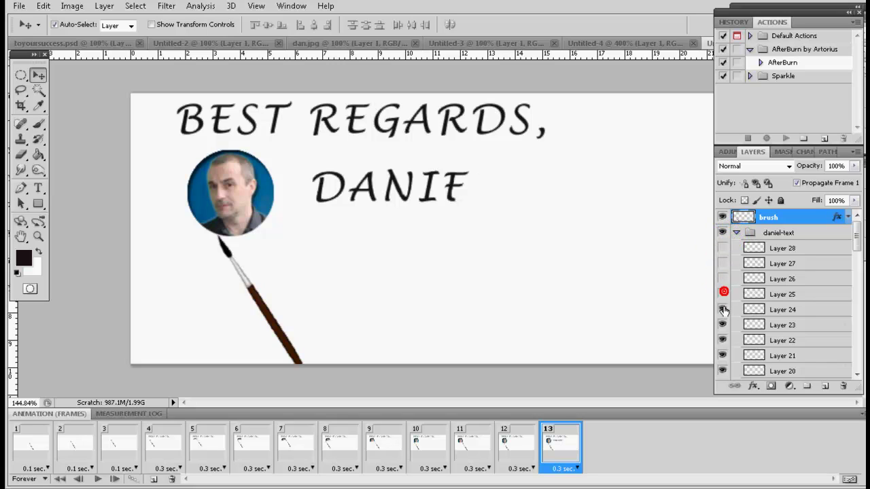
click(723, 340)
click(722, 356)
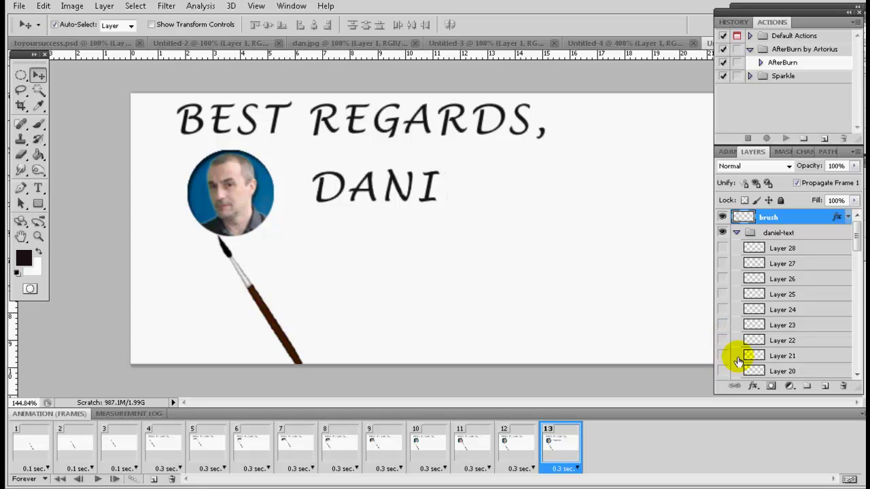
click(723, 371)
scroll(722, 339, down, 3)
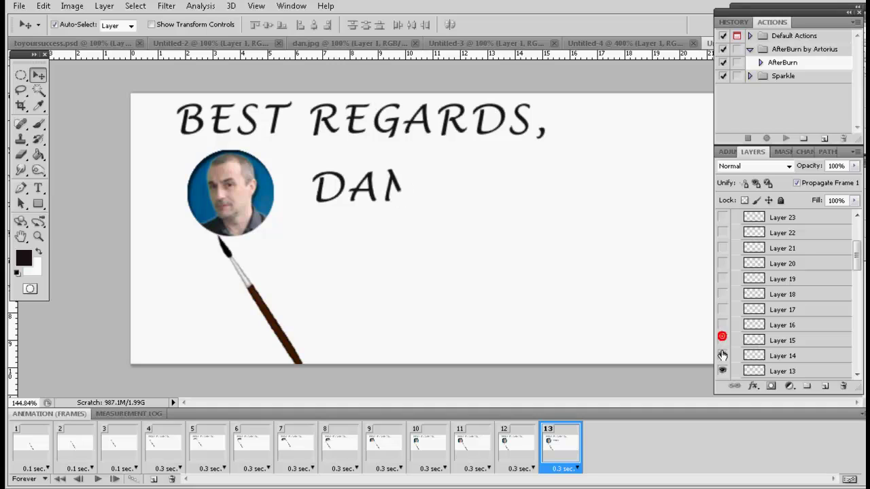
scroll(727, 326, down, 2)
click(722, 294)
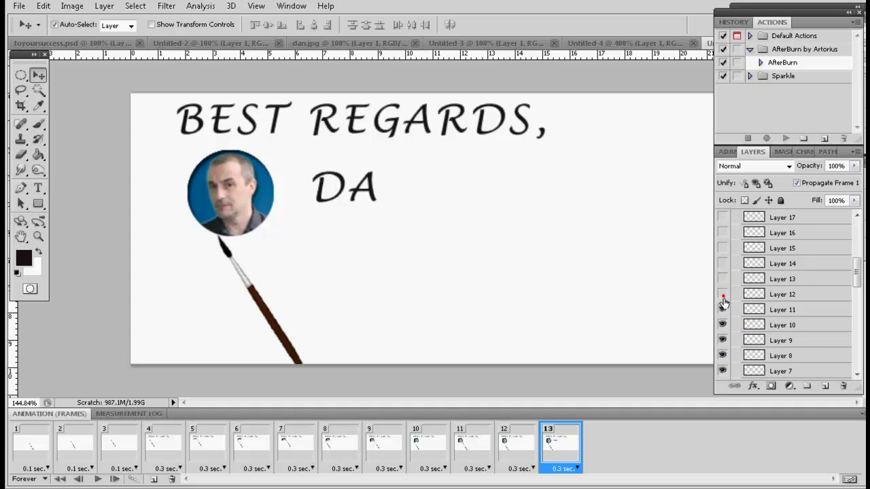
click(722, 356)
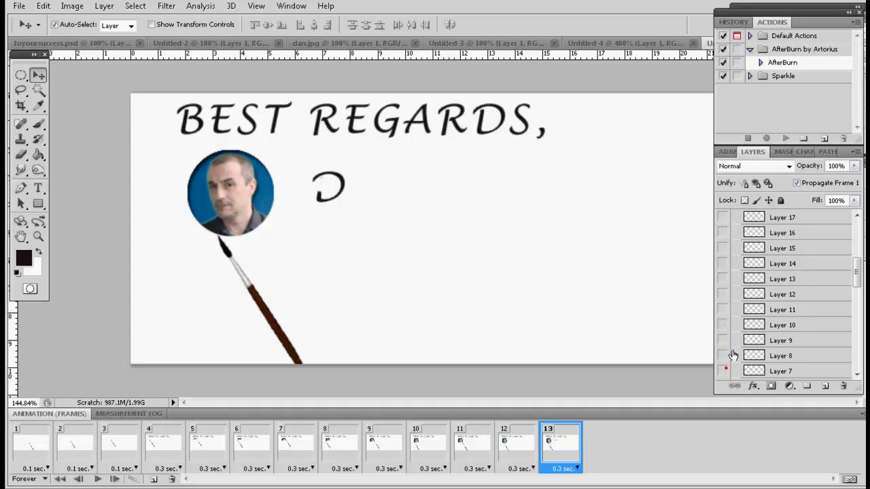
click(723, 372)
scroll(723, 354, down, 2)
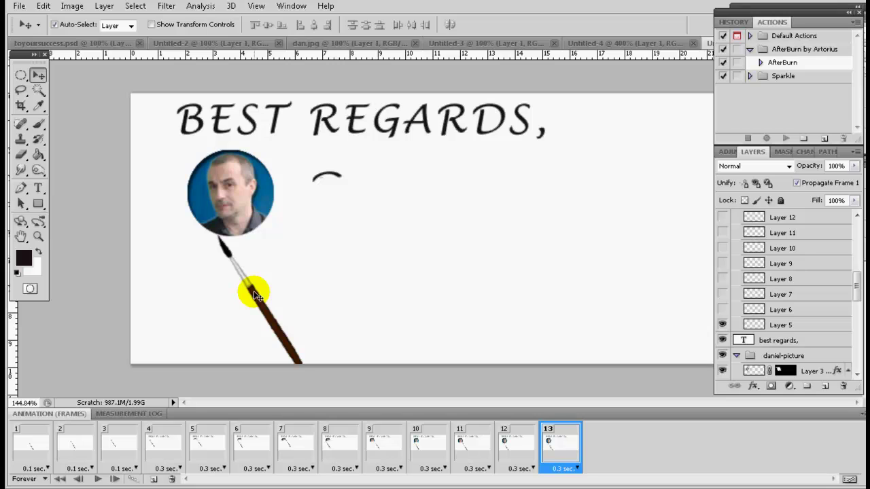
Move the brush tip in frame 13 to just beside the portrait's lower-right edge and add frame 14
drag(255, 296, 307, 292)
click(357, 314)
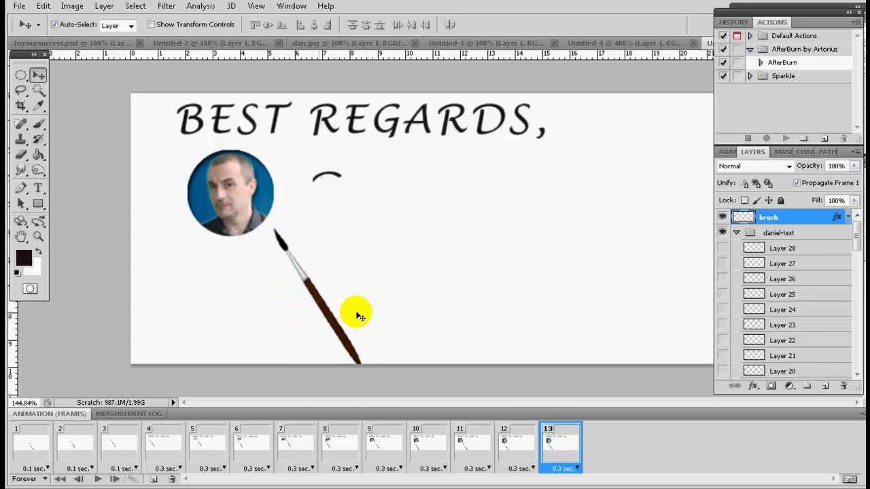
click(155, 480)
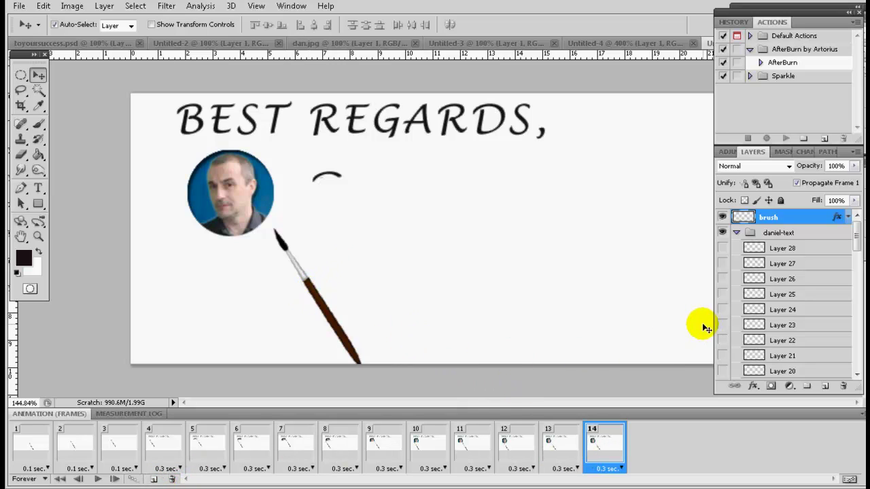
scroll(805, 319, down, 3)
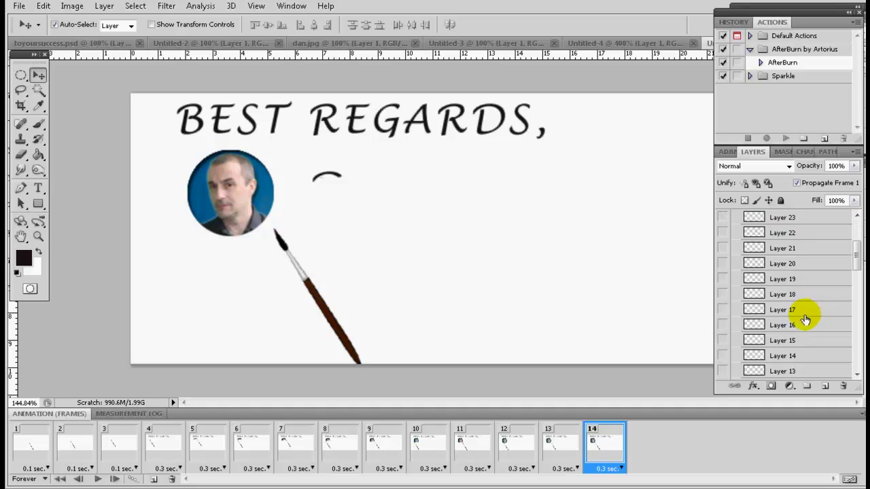
Hide Layer 5, the first stroke of the name, in frame 13
click(555, 453)
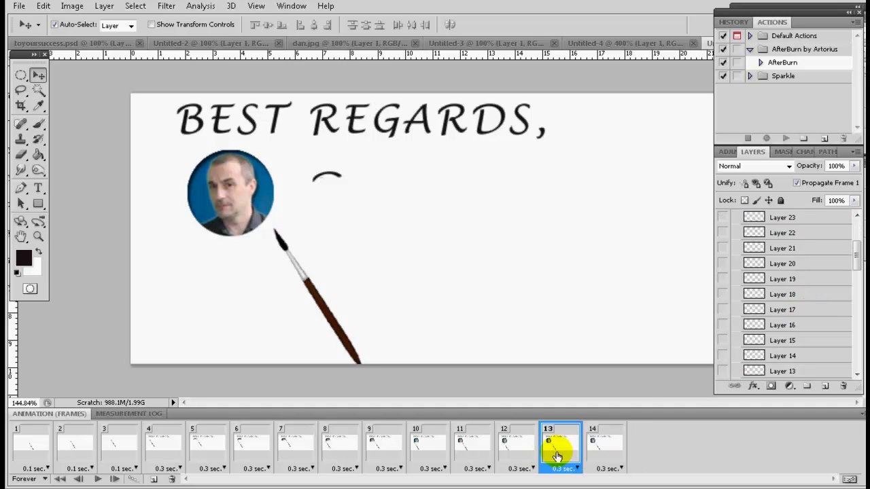
click(518, 449)
click(558, 453)
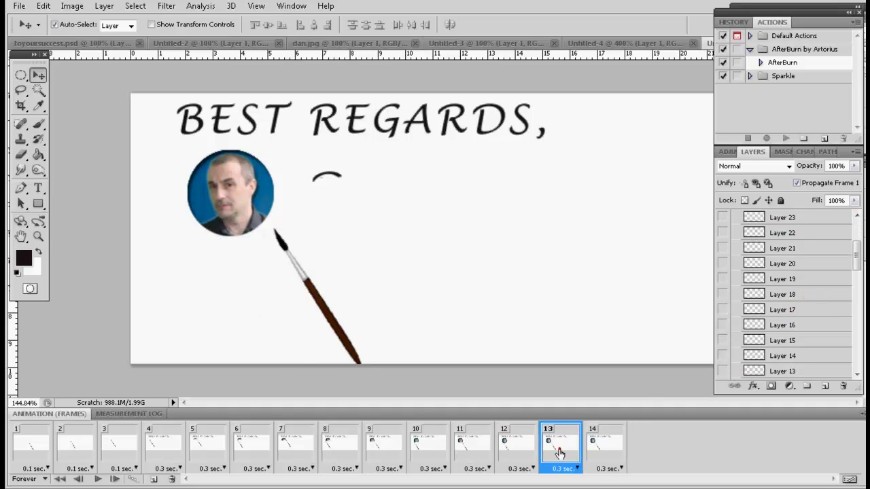
scroll(782, 297, down, 6)
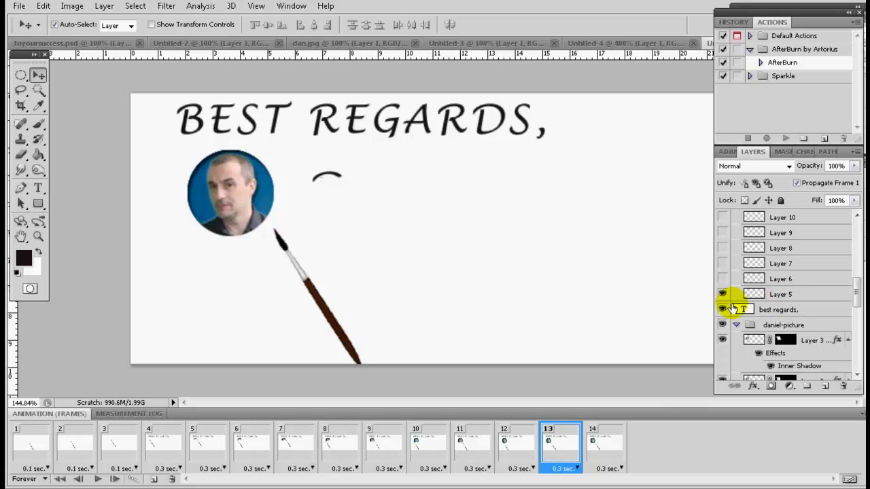
click(722, 297)
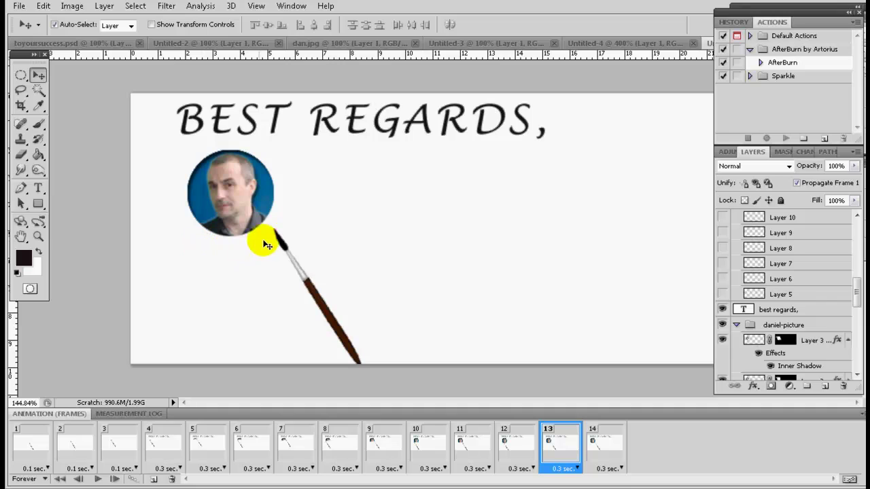
In frame 14, move the brush tip to the left end of the name's first stroke and hide Layer 5
click(599, 454)
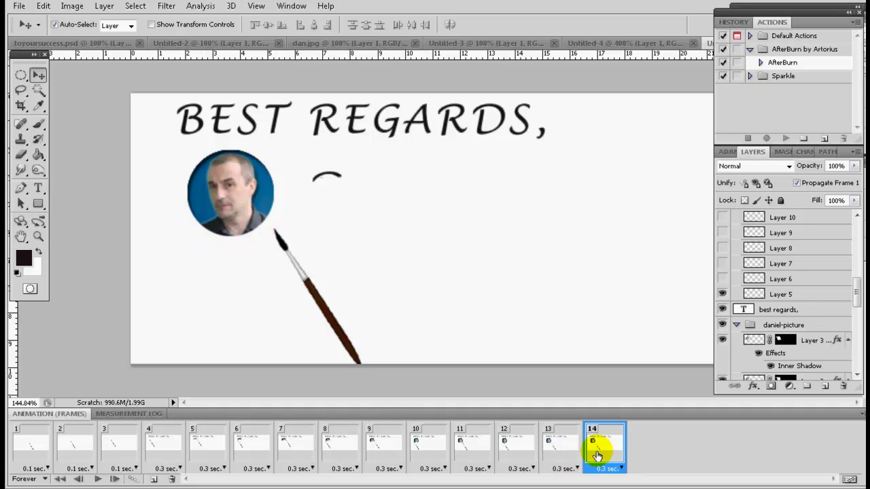
scroll(789, 305, up, 7)
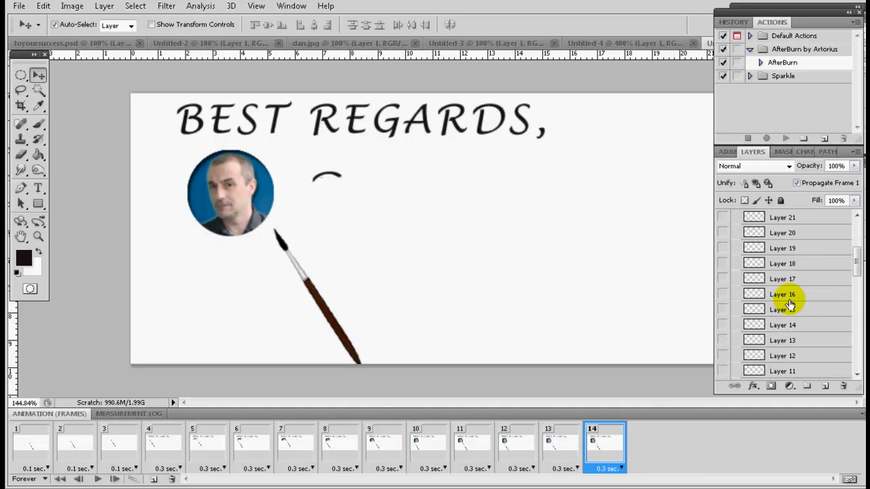
drag(336, 330, 372, 278)
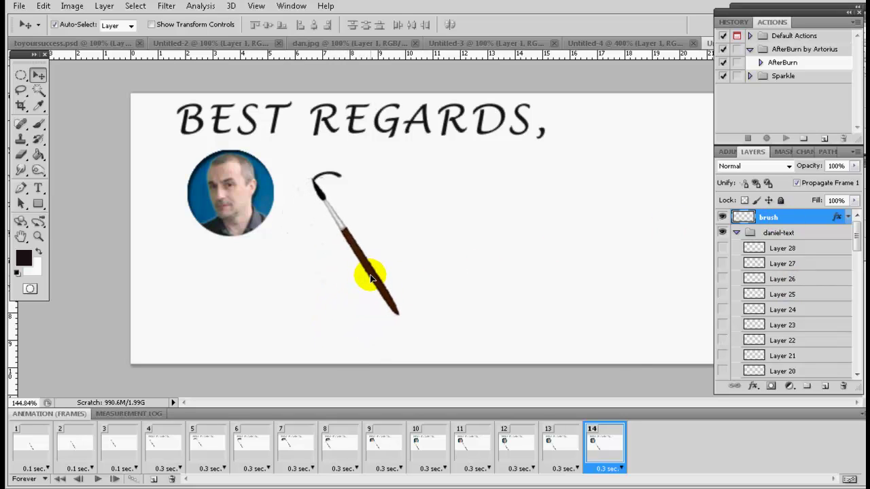
scroll(744, 292, down, 6)
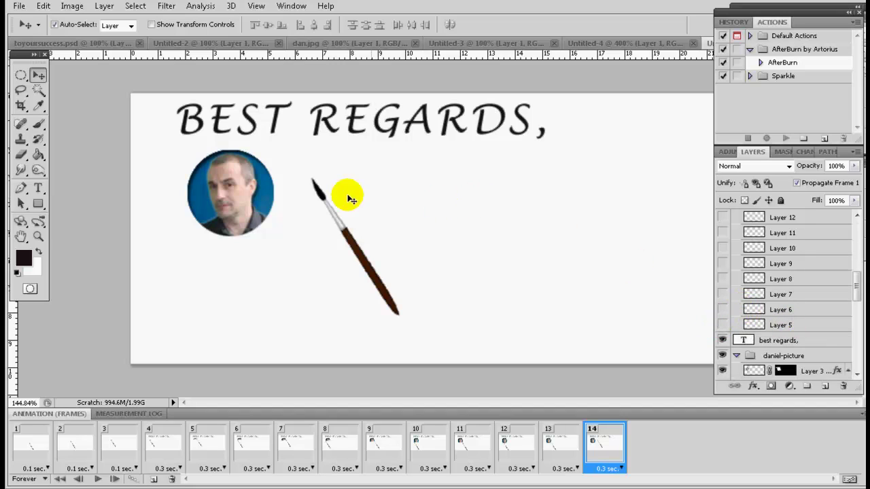
Add frame 15, show Layer 5 in it and move the brush tip to the right end of that stroke
click(150, 480)
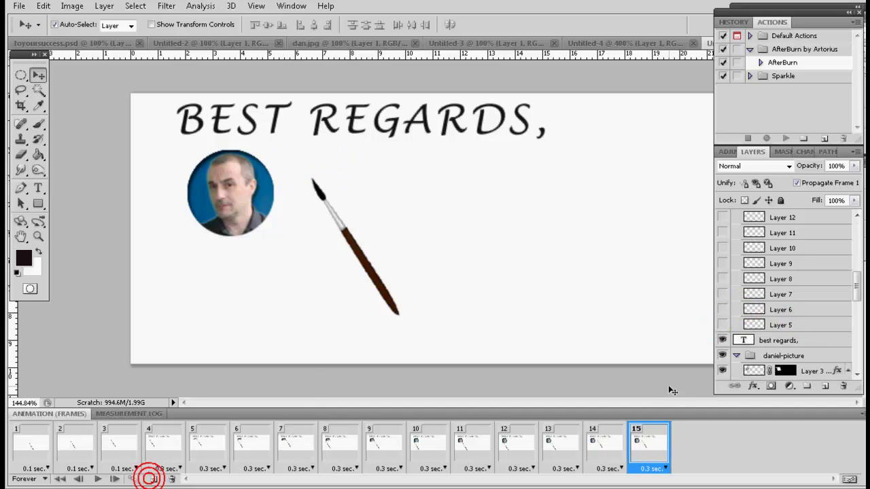
click(723, 326)
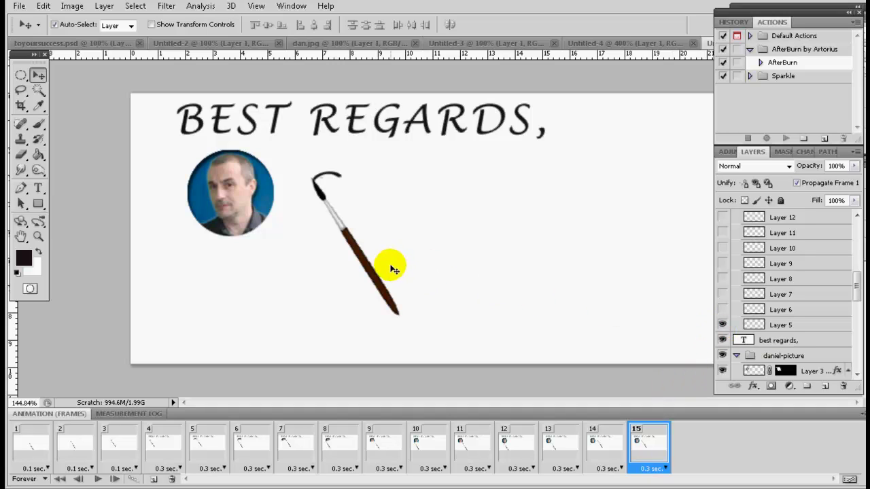
drag(371, 271, 397, 267)
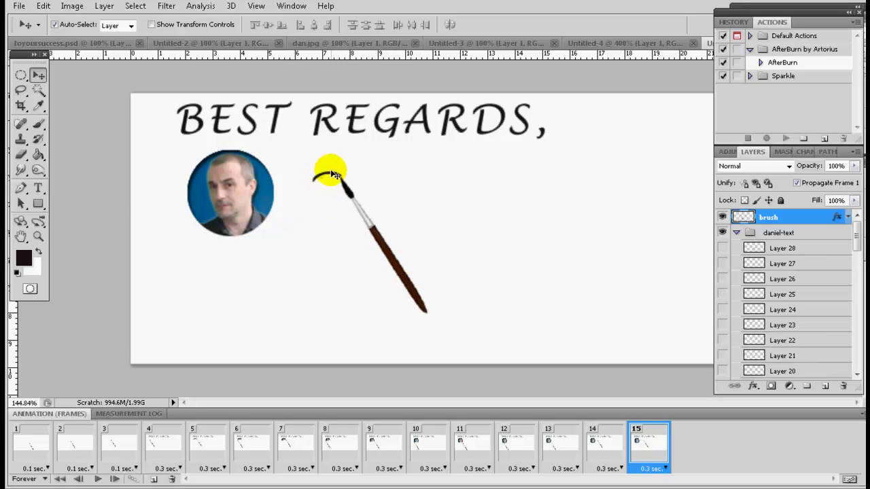
Add frame 16, show Layer 6 in it and move the brush tip to the lower end of that curved stroke
click(155, 480)
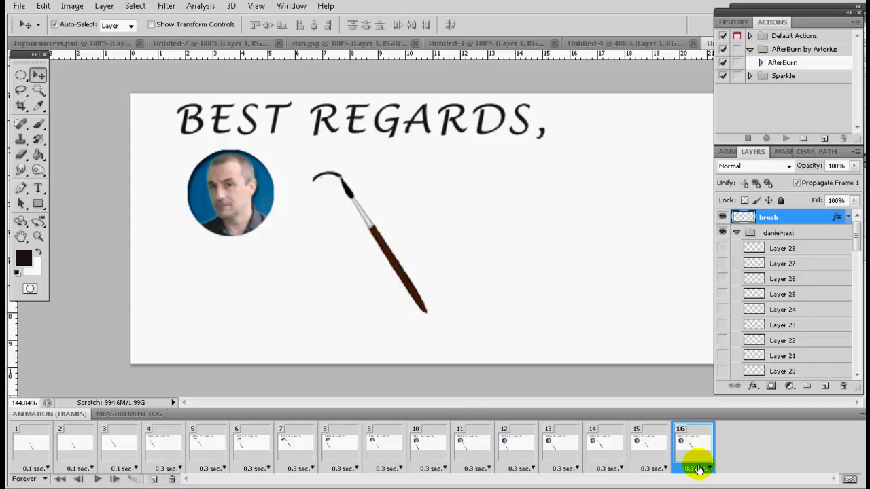
scroll(791, 310, down, 3)
scroll(791, 309, down, 2)
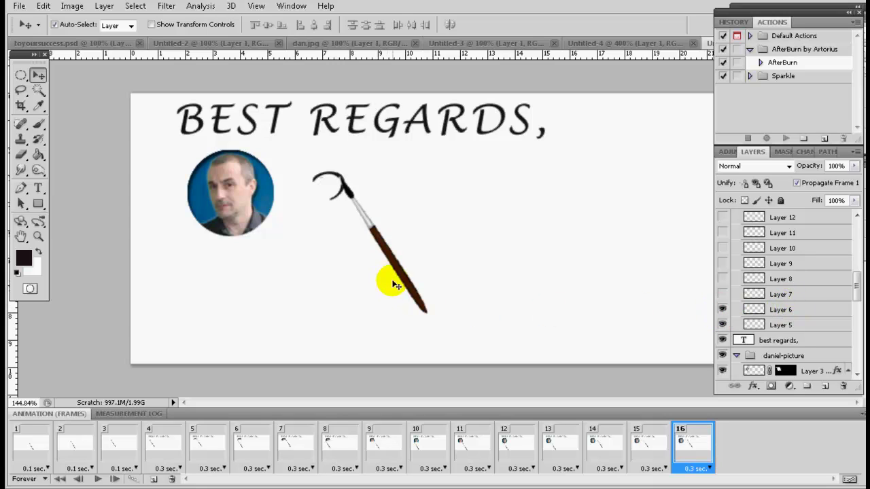
drag(404, 281, 393, 303)
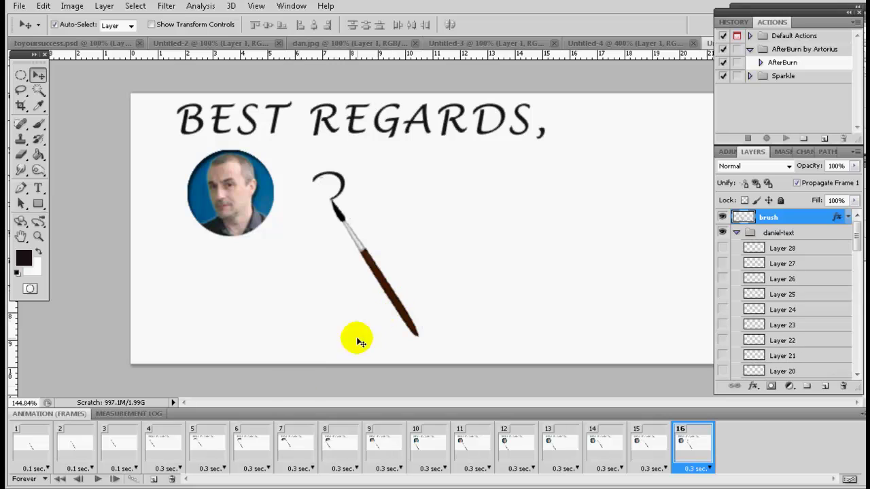
Add frame 17, show Layer 7 in it and move the brush tip to the left end of the letter's bottom stroke
click(155, 481)
scroll(758, 340, down, 3)
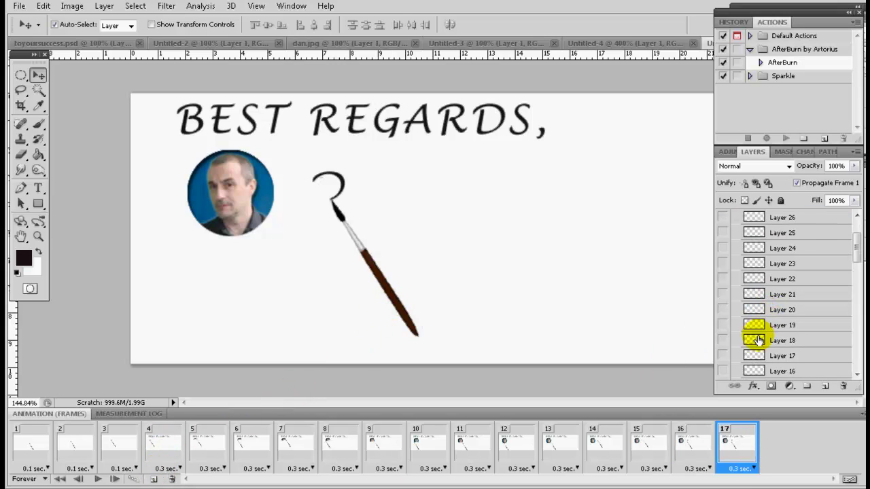
click(722, 340)
drag(385, 291, 371, 281)
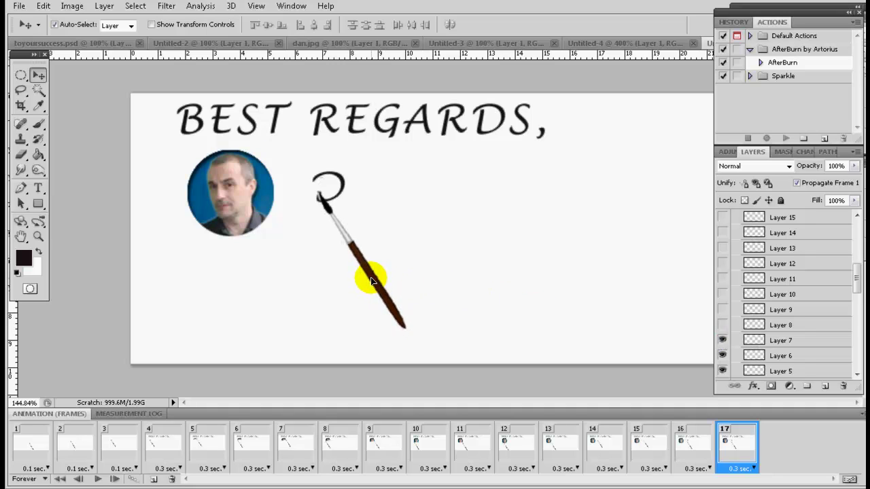
Add frame 18, show Layer 8 in it and move the brush tip to the upper end of the first letter's stem
click(155, 480)
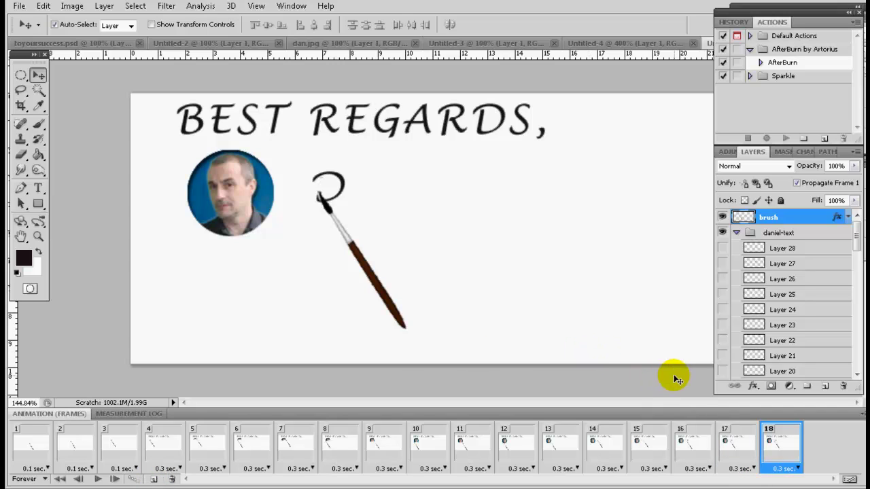
scroll(805, 322, down, 2)
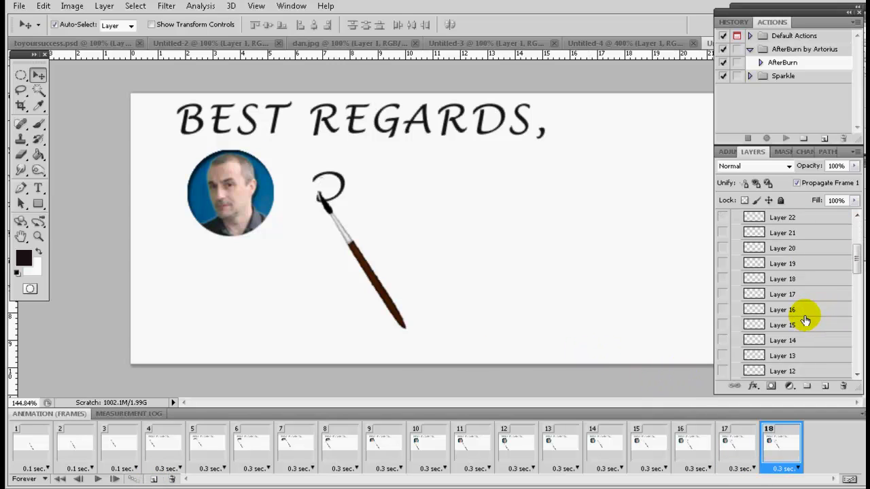
scroll(804, 315, down, 2)
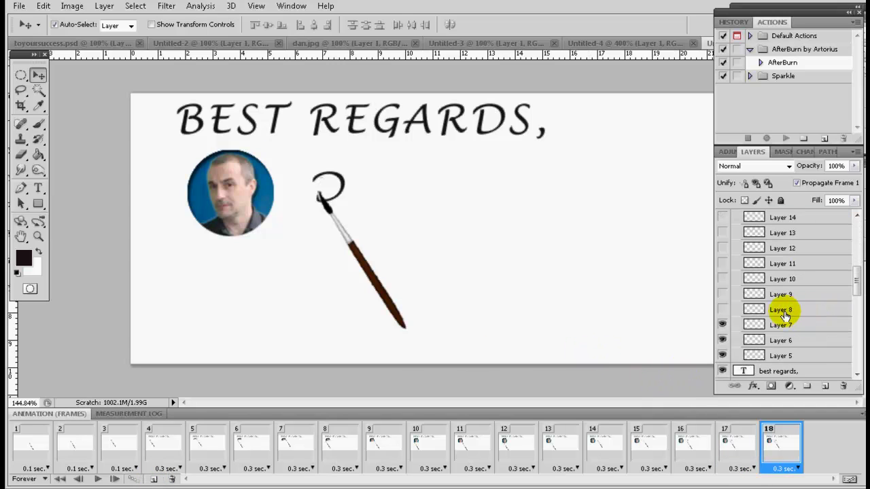
click(723, 310)
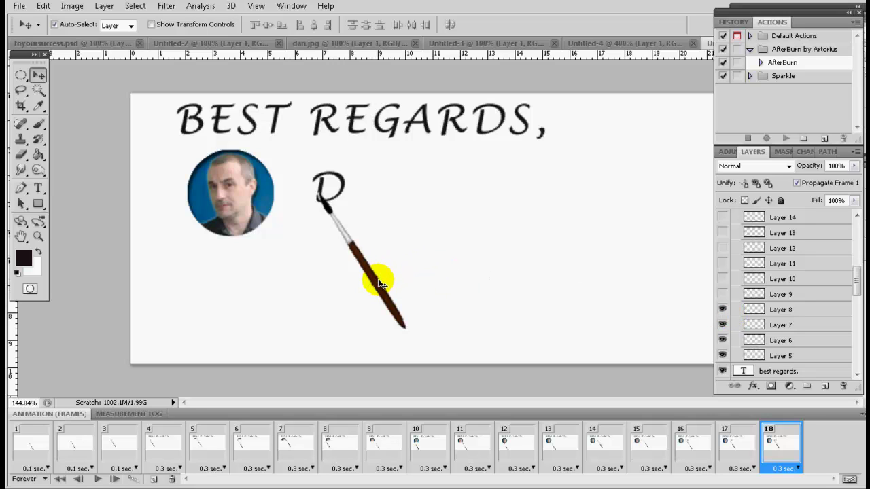
drag(379, 287, 382, 275)
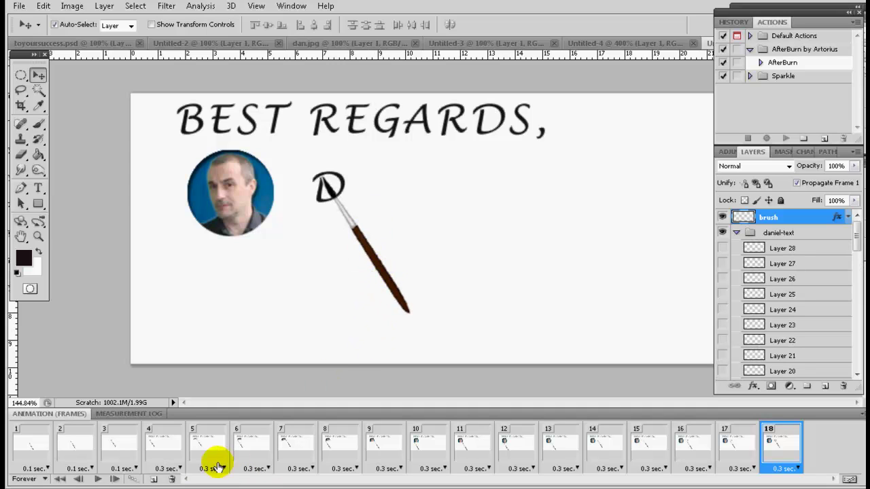
Add frame 19, show Layer 9 briefly to place the brush tip at the lower end of the second letter's first stroke, and hide that layer again
click(155, 480)
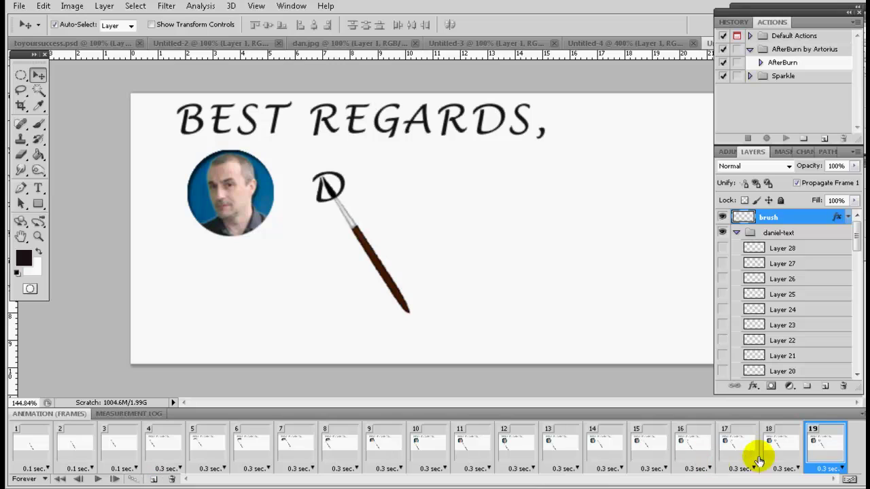
scroll(857, 244, down, 5)
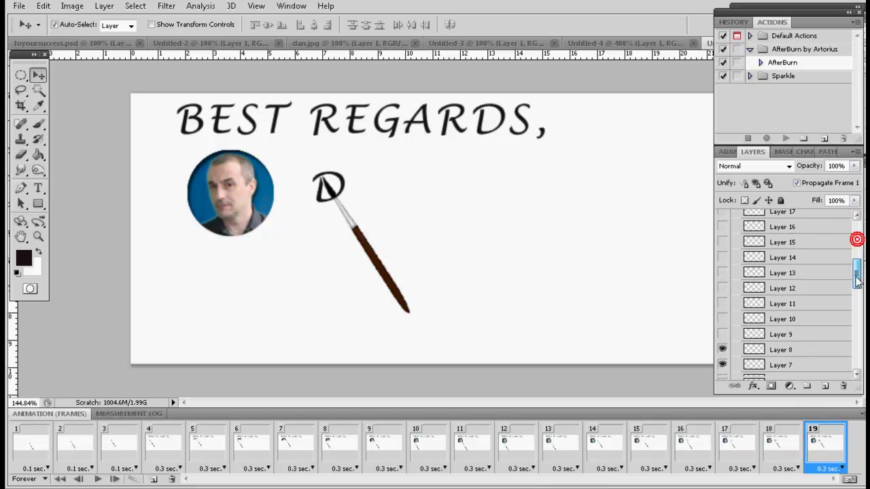
click(723, 302)
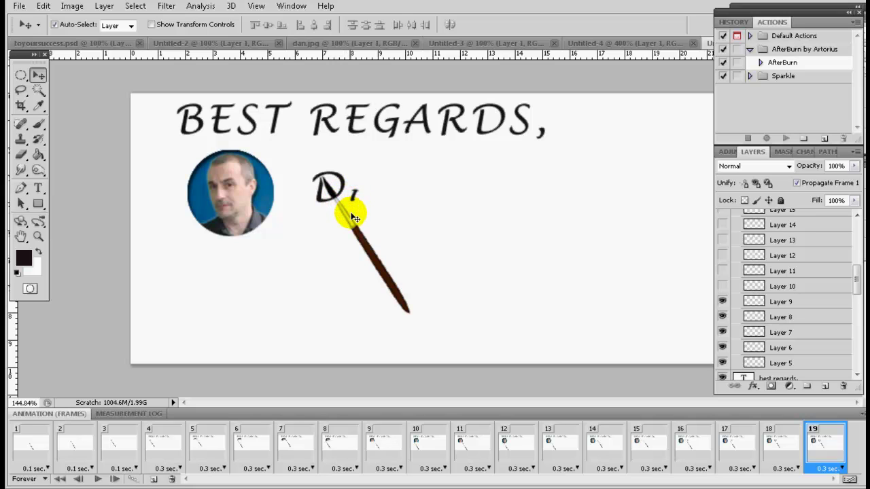
drag(342, 224, 379, 249)
scroll(756, 314, down, 4)
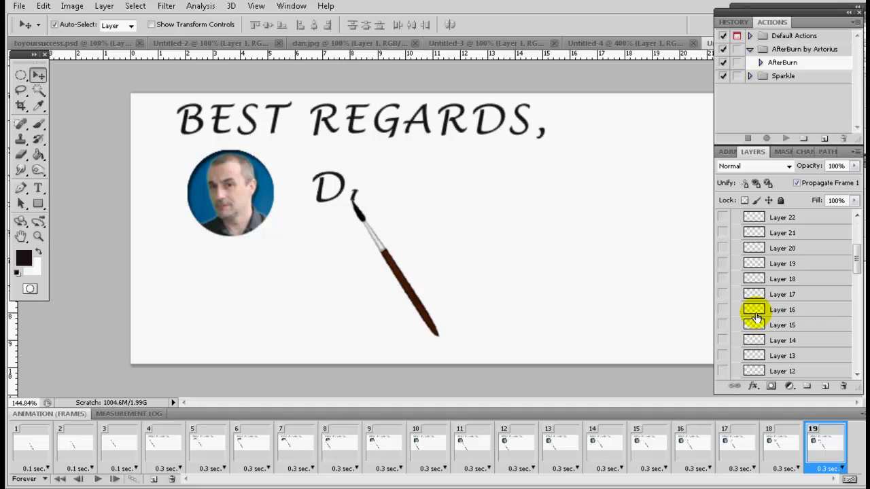
scroll(756, 314, down, 3)
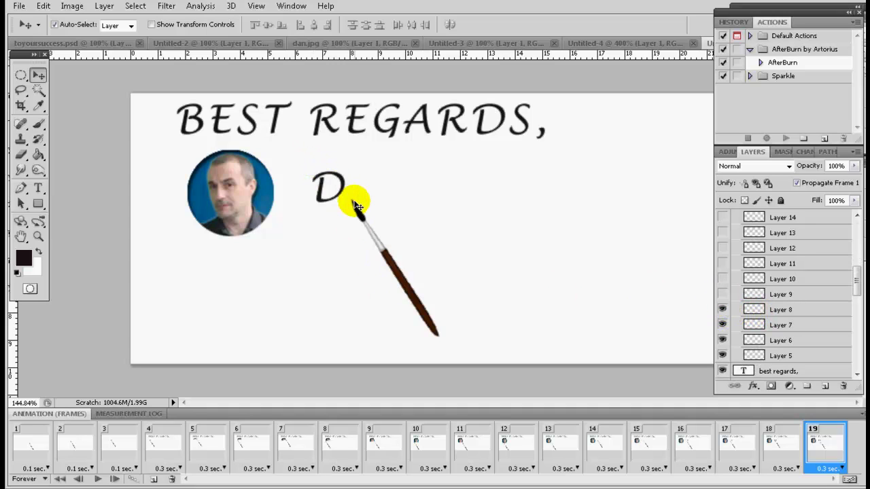
Add frame 20, show Layer 9 in it and move the brush tip to the upper end of that short stroke
click(152, 480)
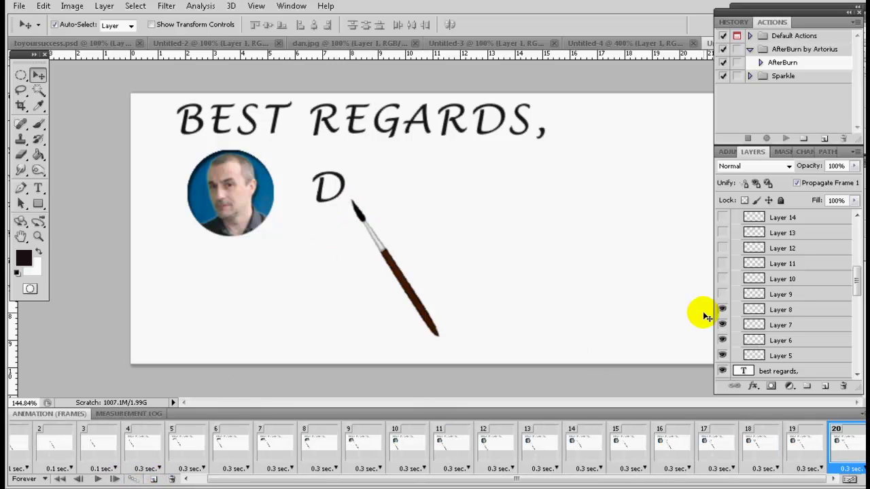
click(722, 294)
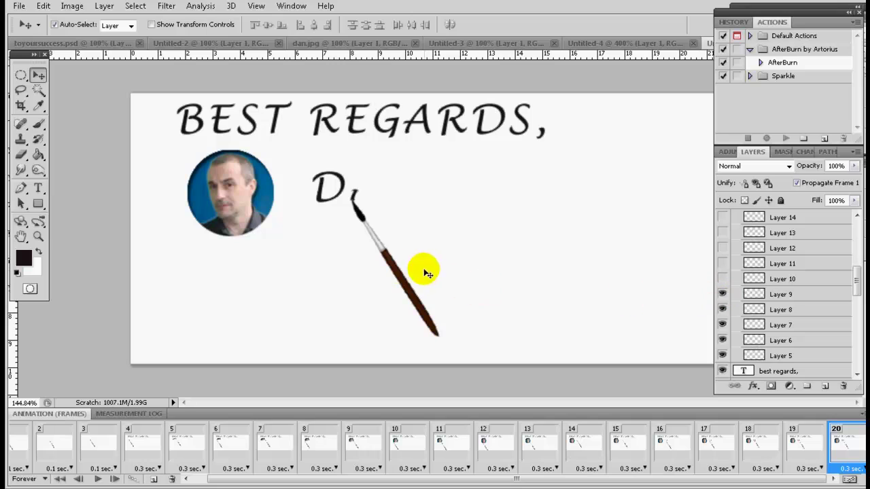
drag(404, 280, 405, 271)
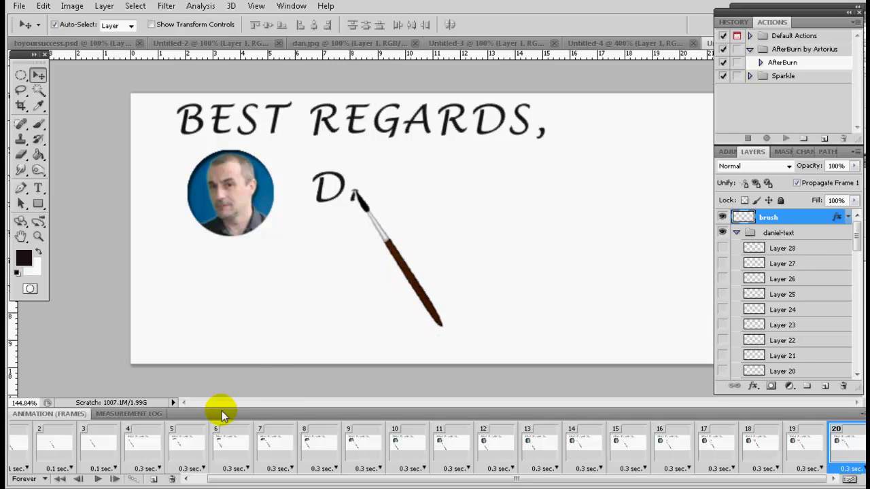
Add frame 21, show Layer 10 in it and move the brush tip to the peak of the second letter
click(155, 479)
scroll(779, 337, down, 2)
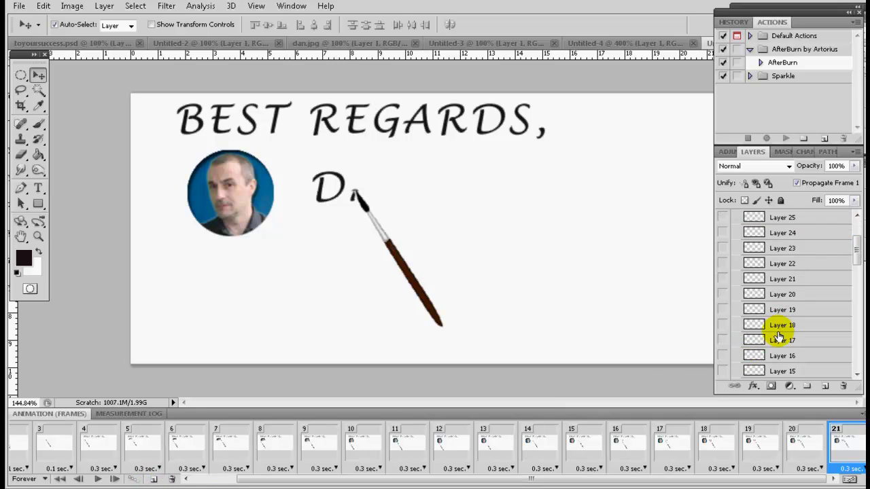
click(723, 340)
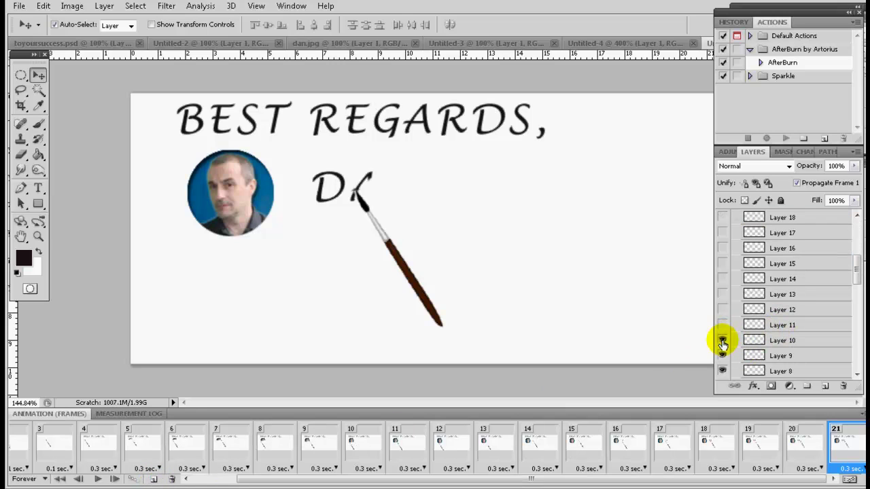
drag(410, 278, 423, 265)
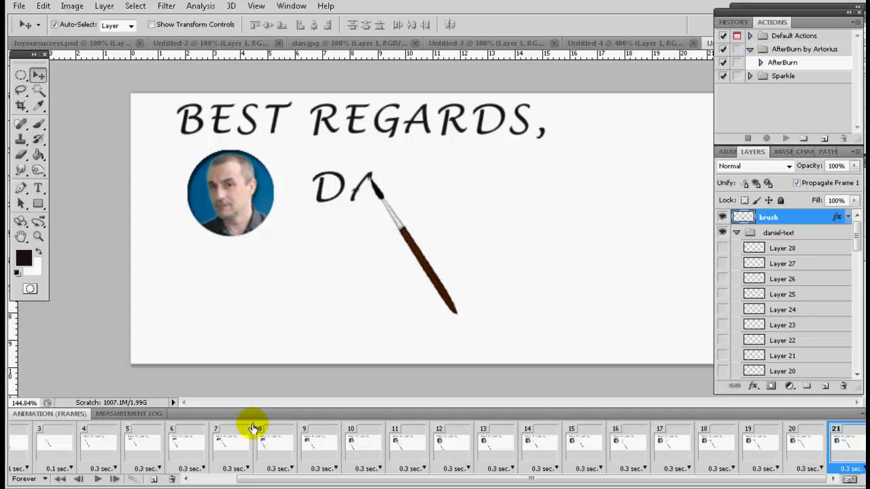
Add frame 22, show Layer 11 in it and move the brush tip to the foot of the second letter's right leg
click(151, 480)
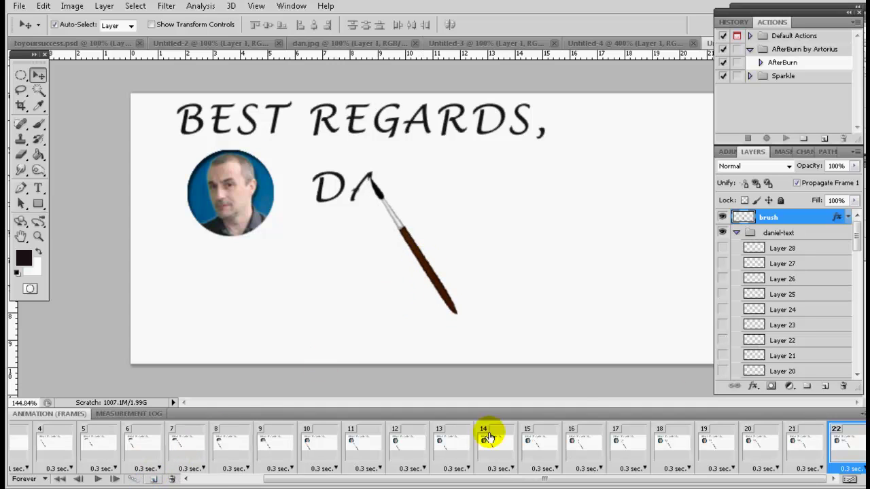
scroll(756, 321, down, 4)
scroll(759, 325, down, 2)
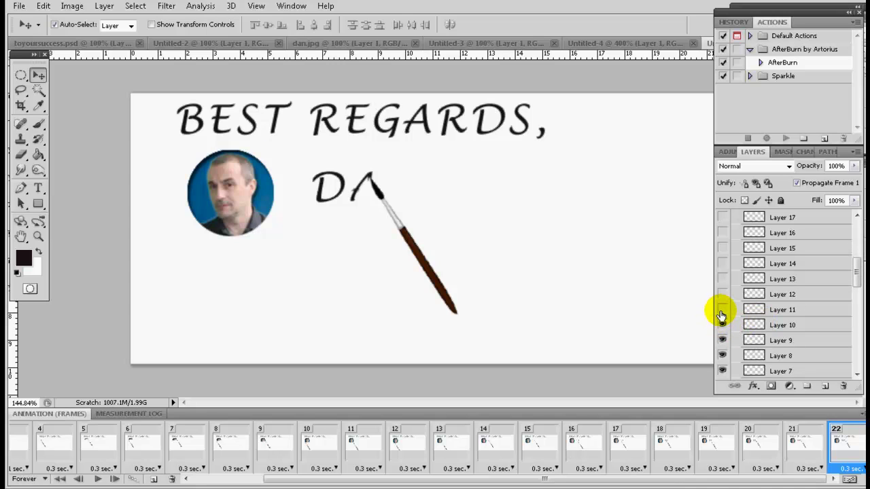
drag(417, 249, 418, 265)
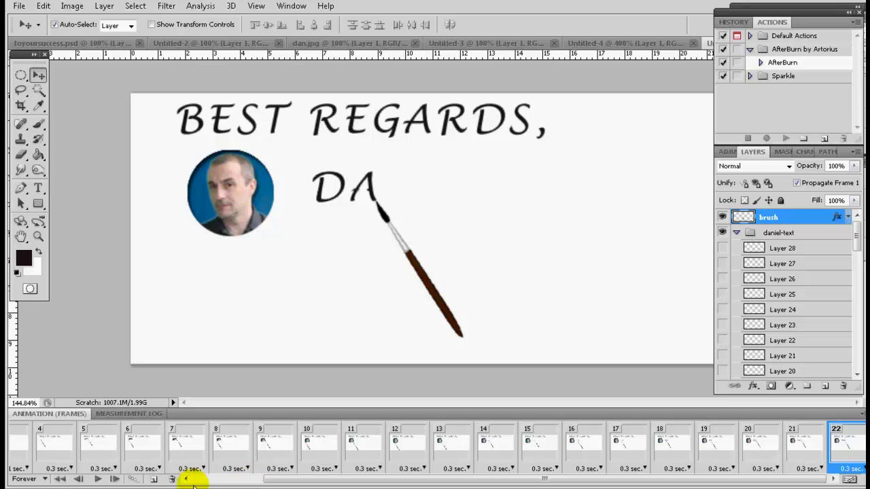
Add frame 23, show Layer 12 briefly to place the brush tip at the left end of the second letter's crossbar, and hide that layer again
click(155, 481)
scroll(778, 324, down, 2)
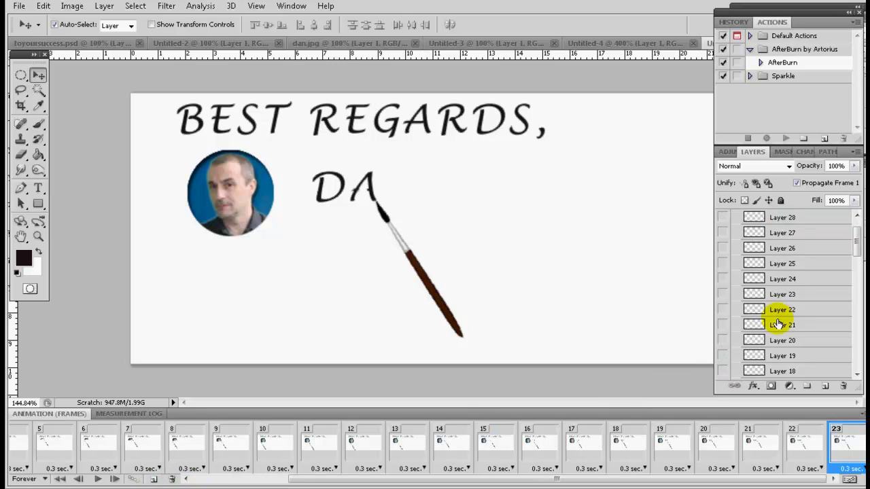
click(721, 312)
drag(448, 310, 418, 294)
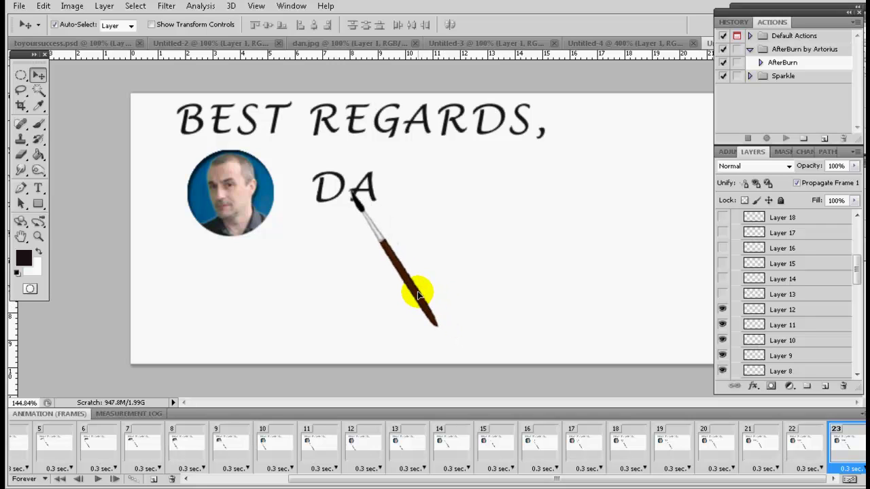
scroll(722, 301, up, 5)
scroll(723, 301, down, 5)
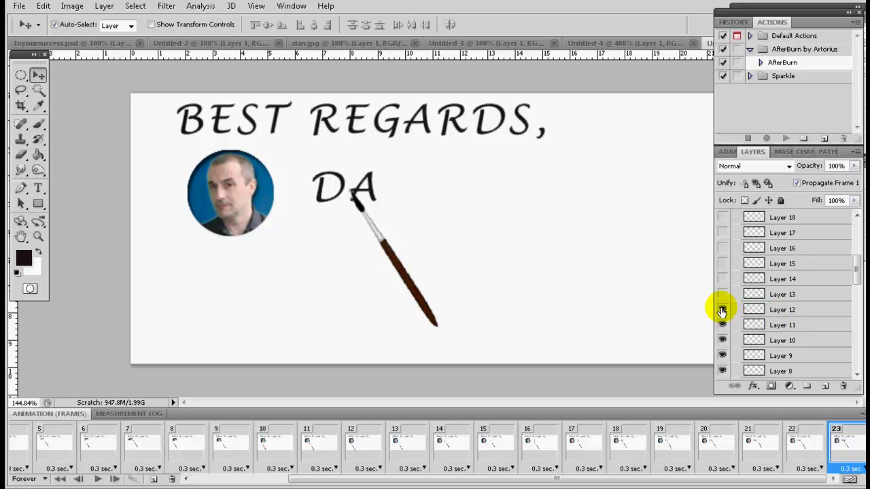
click(723, 310)
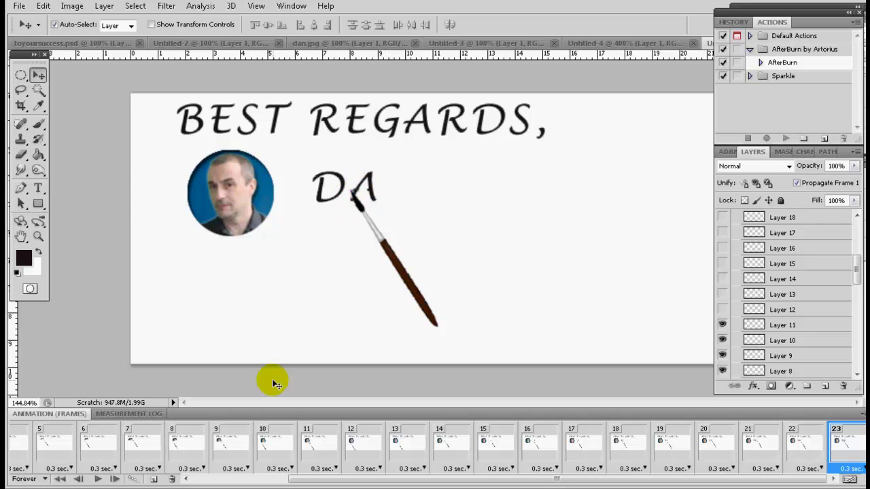
Add frame 24, show Layer 12 in it and move the brush tip to the right end of the crossbar
click(153, 481)
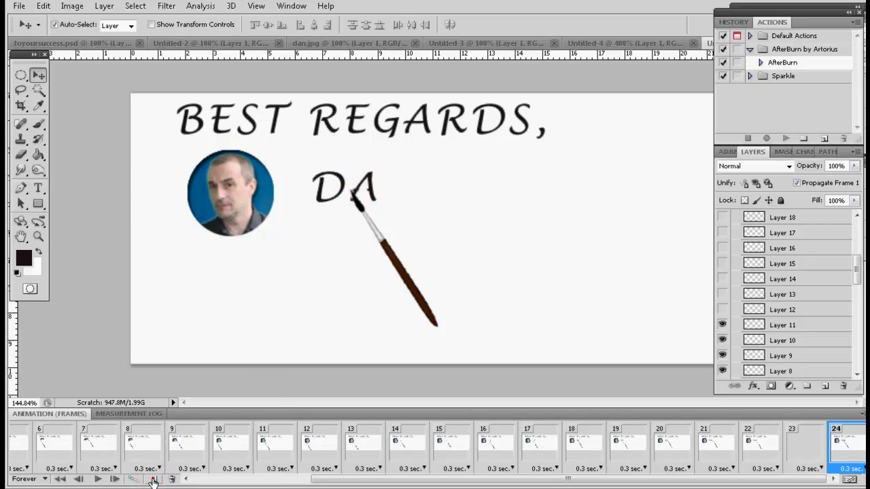
click(722, 310)
drag(398, 267, 417, 272)
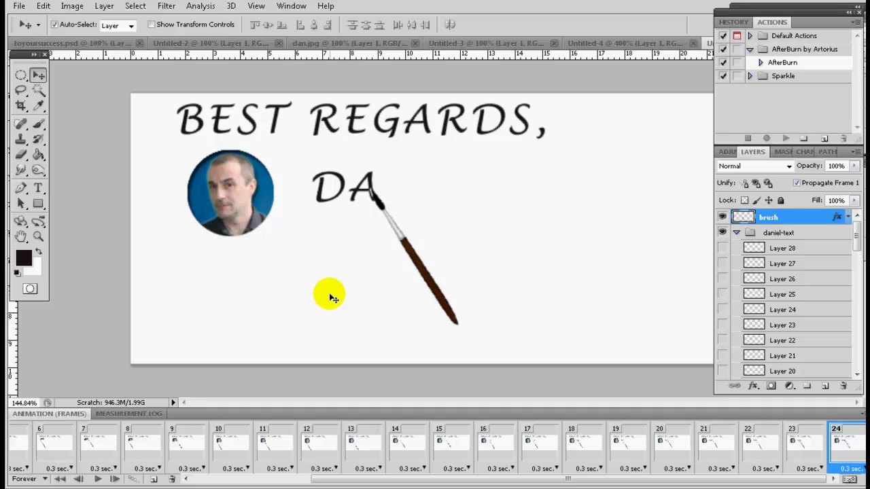
Add frame 25, show Layer 13 briefly to place the brush tip at the foot of the third letter's left stem, and hide that layer again
click(153, 481)
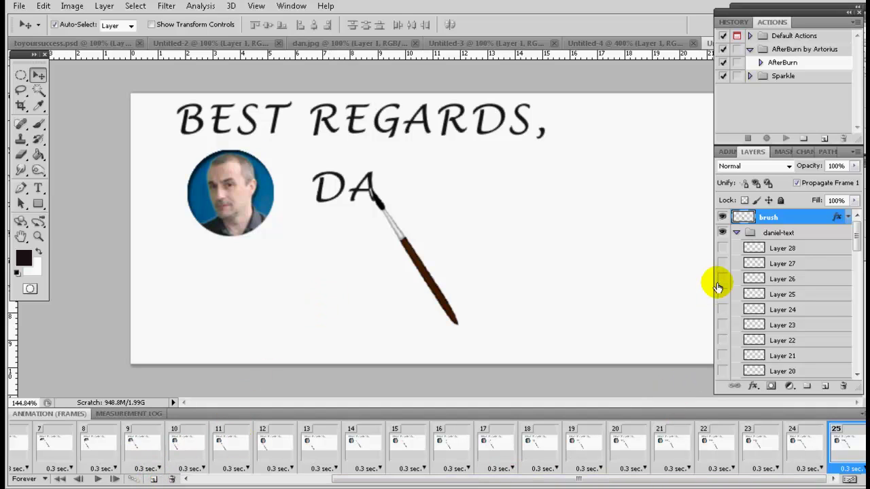
scroll(718, 287, down, 3)
click(723, 309)
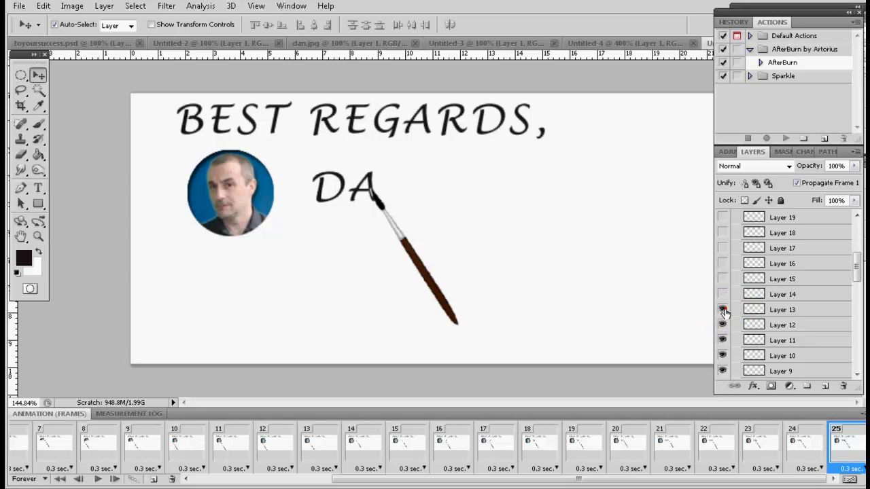
drag(418, 265, 432, 274)
scroll(772, 272, down, 3)
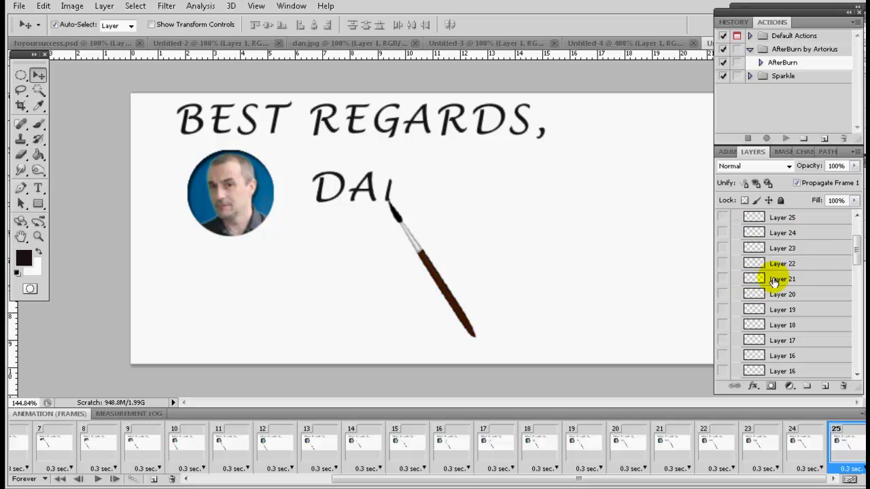
click(723, 312)
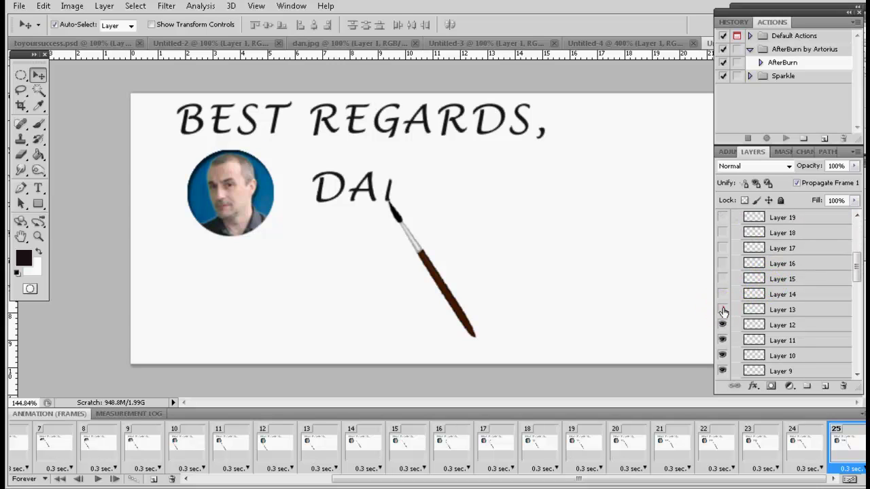
Add frame 26, show Layer 13 in it and move the brush tip to the upper end of the third letter's left stem
click(154, 480)
click(722, 310)
drag(442, 288, 443, 268)
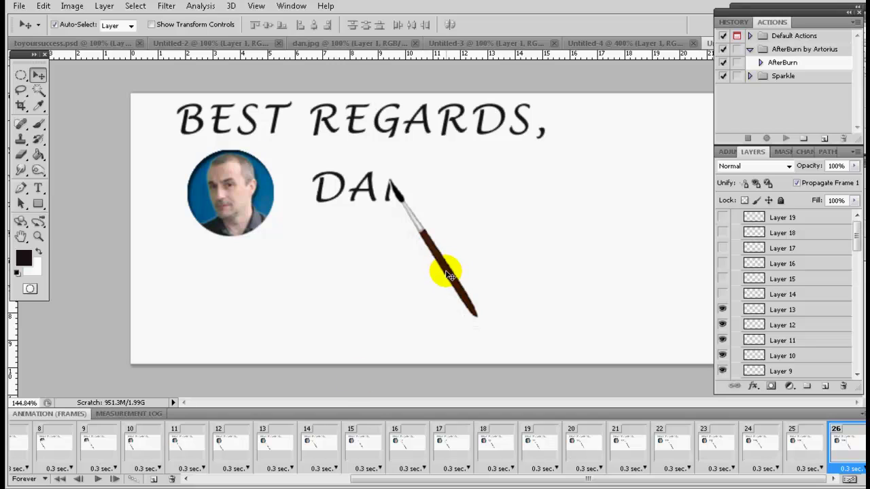
Add frame 27, show Layer 14 in it and move the brush tip to the lower end of the third letter's first diagonal piece
click(154, 481)
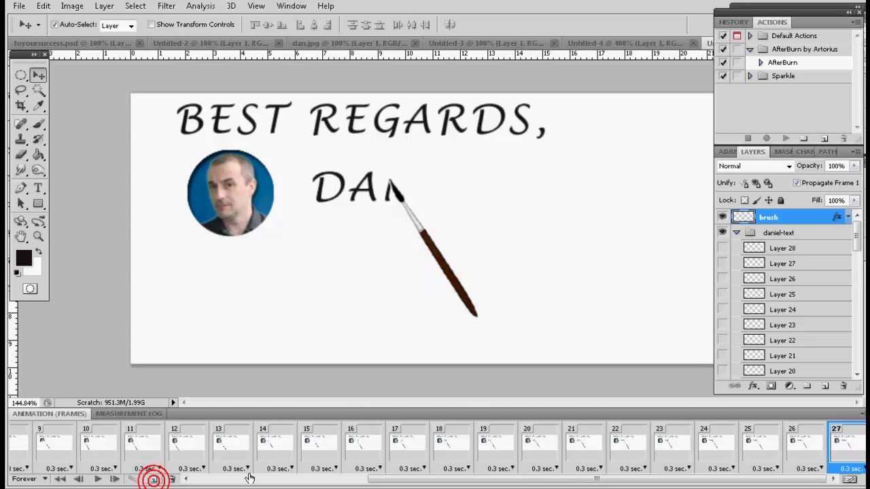
scroll(736, 337, down, 2)
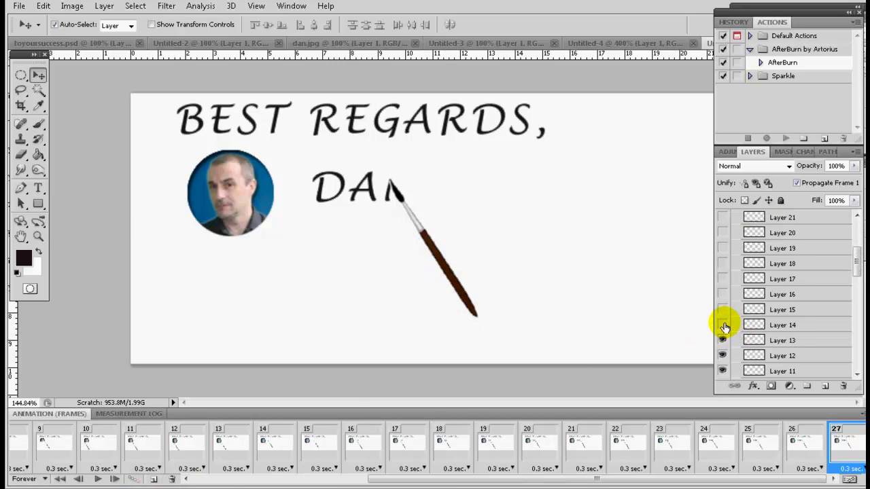
click(722, 324)
drag(442, 264, 453, 279)
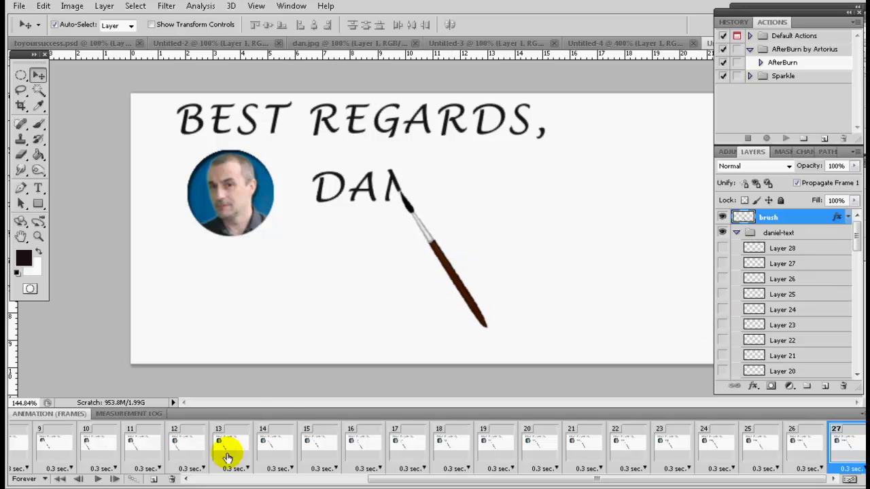
Add frame 28 and show Layer 15, the next piece of the third letter's diagonal, in it
click(156, 481)
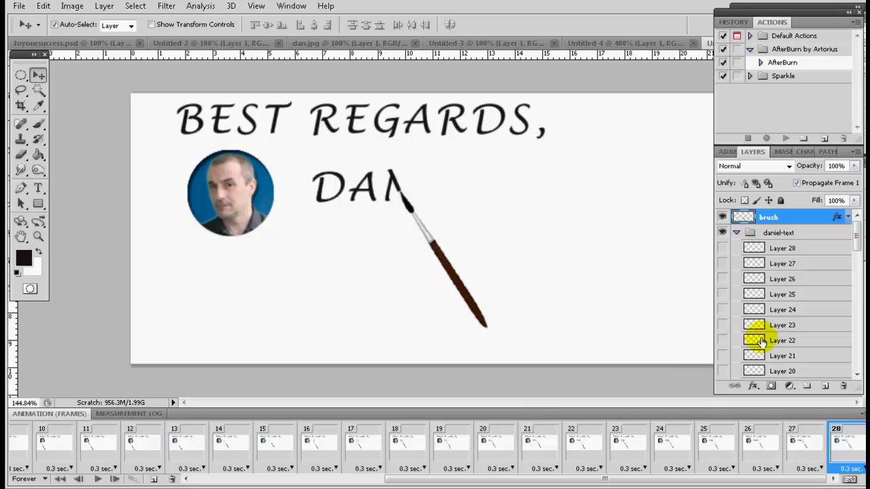
scroll(763, 335, down, 5)
click(722, 295)
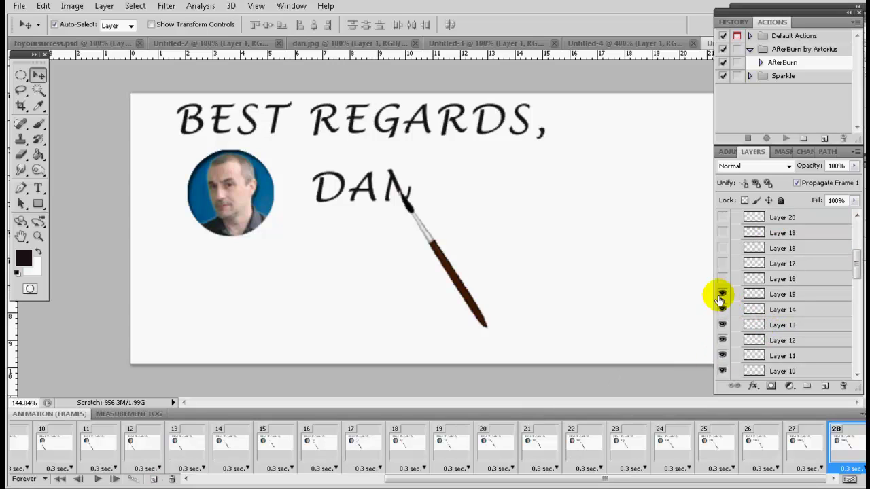
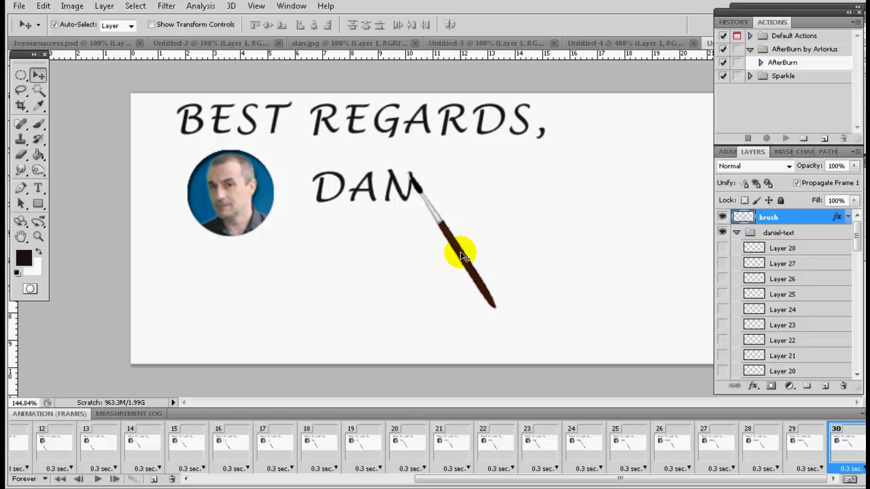
In frame 30, show Layer 17 briefly to place the brush tip at the left end of the fourth letter's top bar, and hide it again
scroll(774, 353, down, 3)
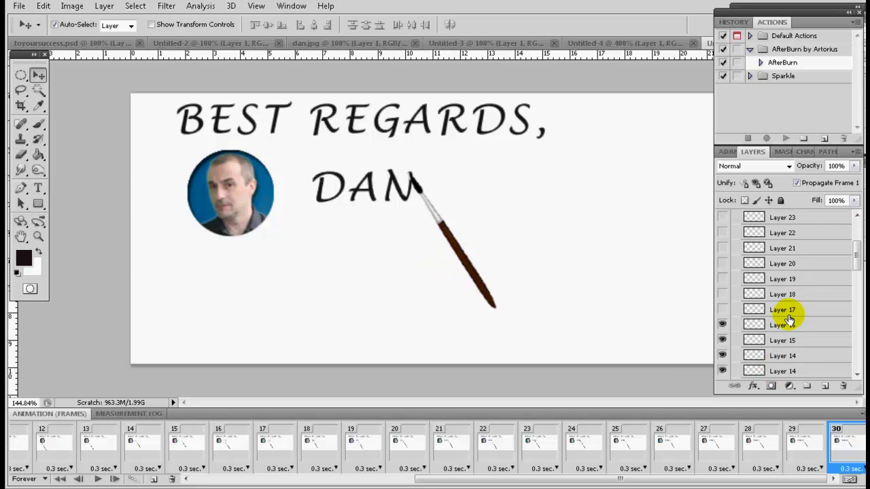
click(722, 310)
drag(471, 269, 482, 268)
scroll(754, 307, down, 5)
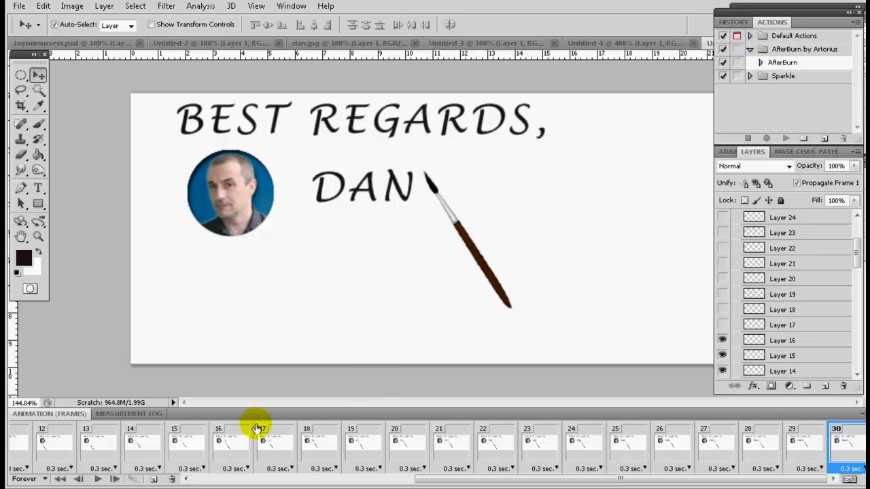
Add frame 31 with Layer 17 and the brush at the top bar's right end, and frame 32 with Layer 18 and the brush halfway down the stem
click(154, 480)
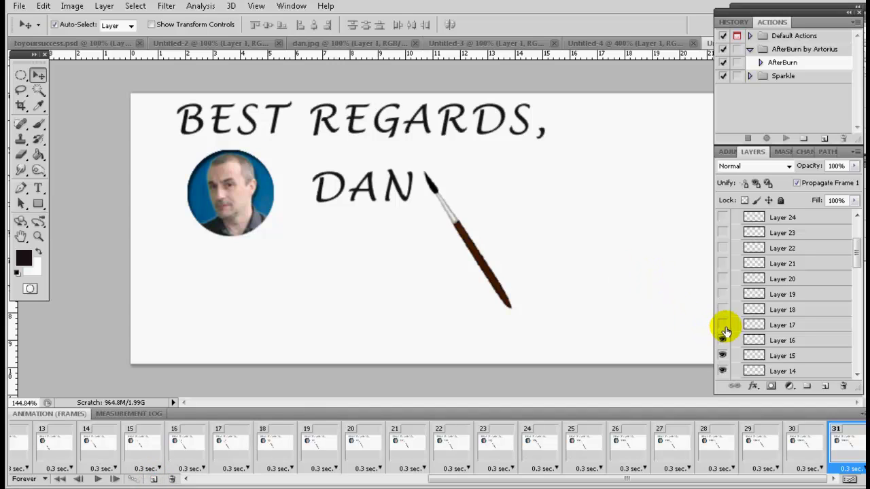
drag(488, 269, 496, 272)
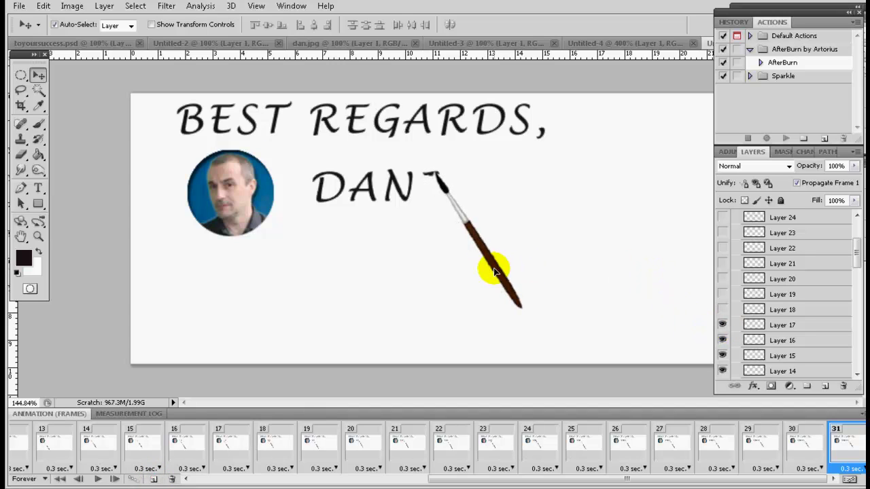
click(152, 480)
scroll(771, 310, down, 3)
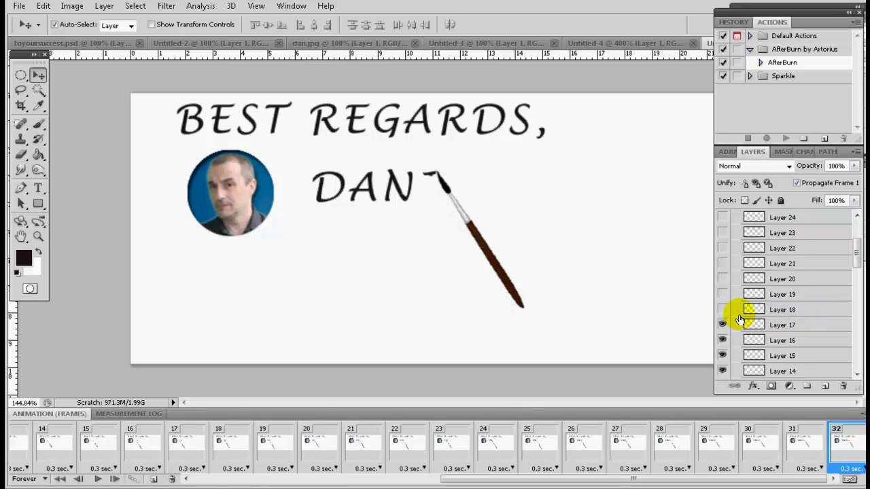
drag(501, 272, 491, 290)
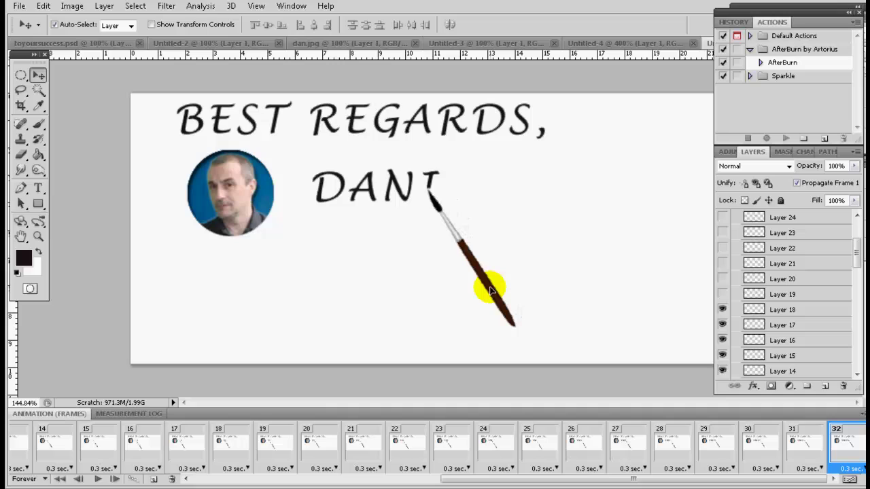
Add frame 33, show Layer 19 in it and move the brush tip to the foot of the fourth letter's stem
click(153, 480)
scroll(743, 340, down, 3)
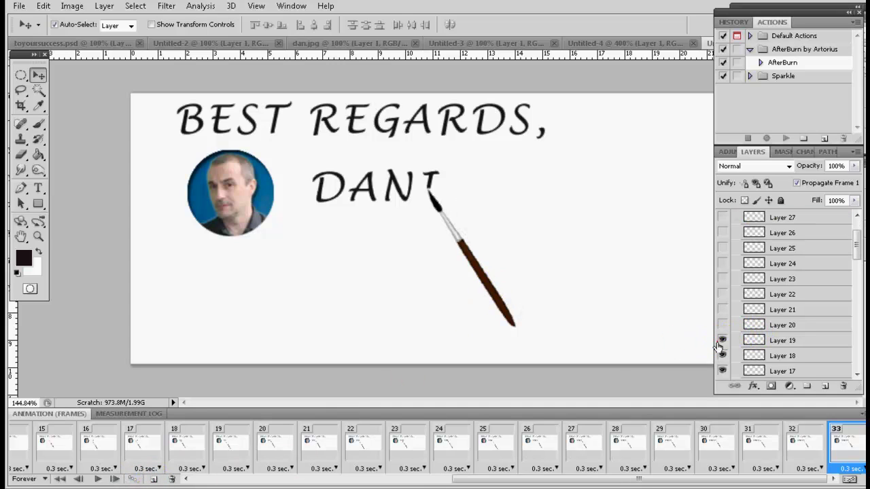
drag(495, 292, 486, 310)
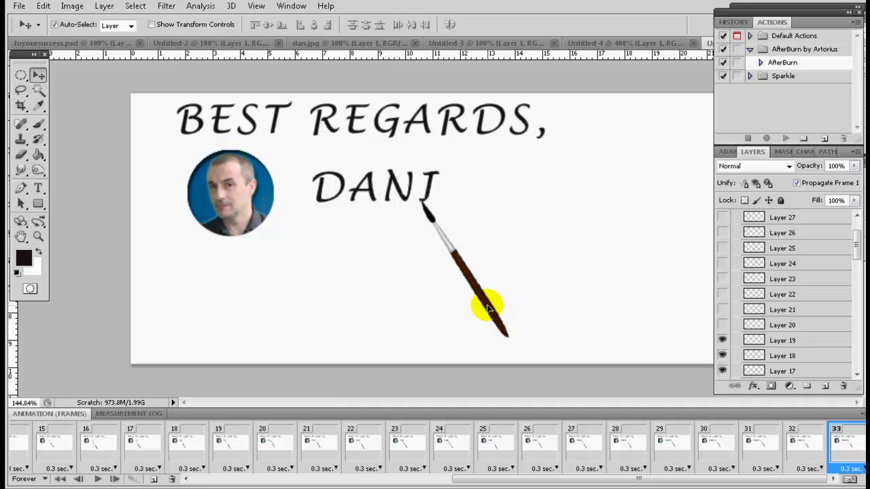
Add frame 34, show Layer 20 in it and move the brush tip to the right end of the fourth letter's base
click(155, 480)
scroll(745, 319, down, 4)
click(723, 310)
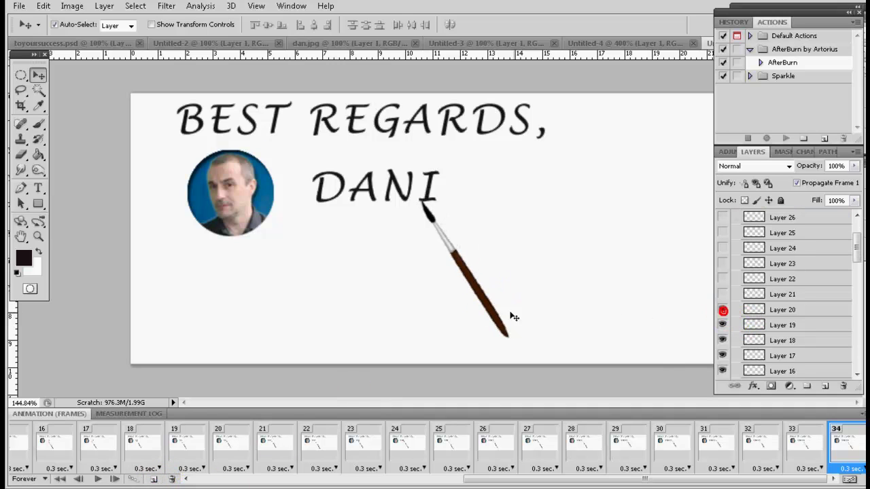
key(shift+Right)
key(shift+Right)
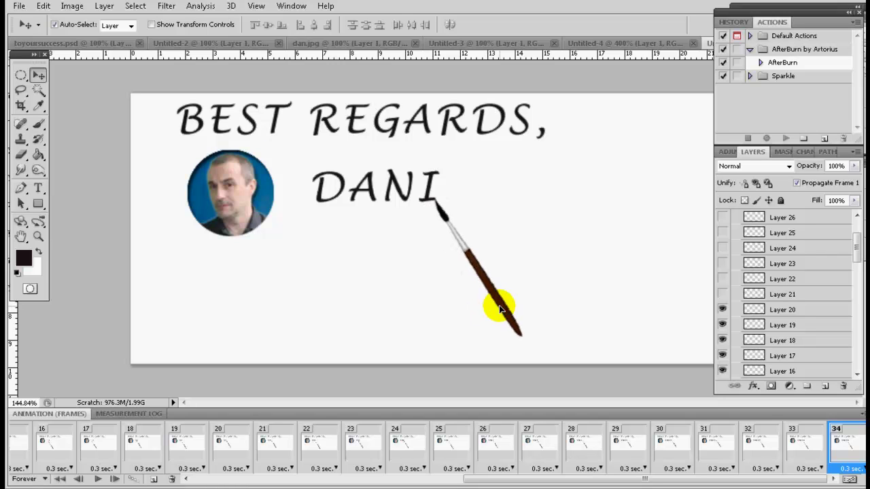
Add frame 35, show Layer 21 briefly to place the brush tip at the left end of the fifth letter's top bar, and hide it again
click(155, 480)
scroll(800, 326, down, 1)
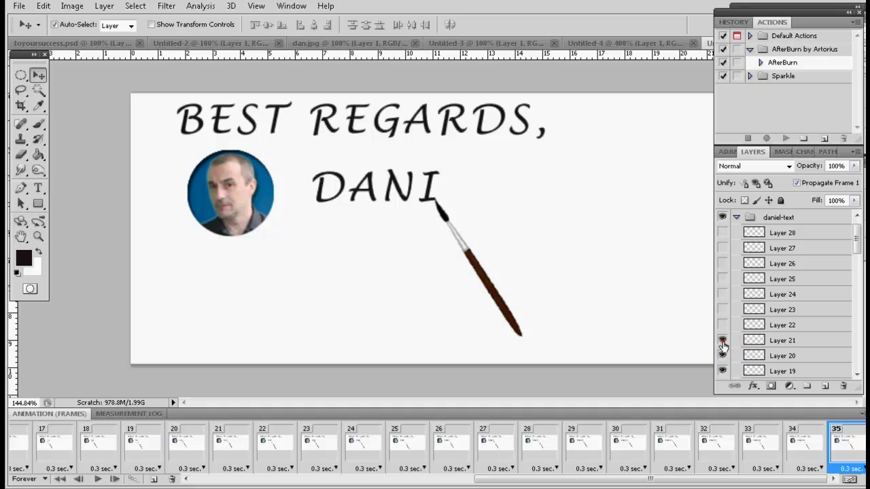
drag(488, 272, 494, 258)
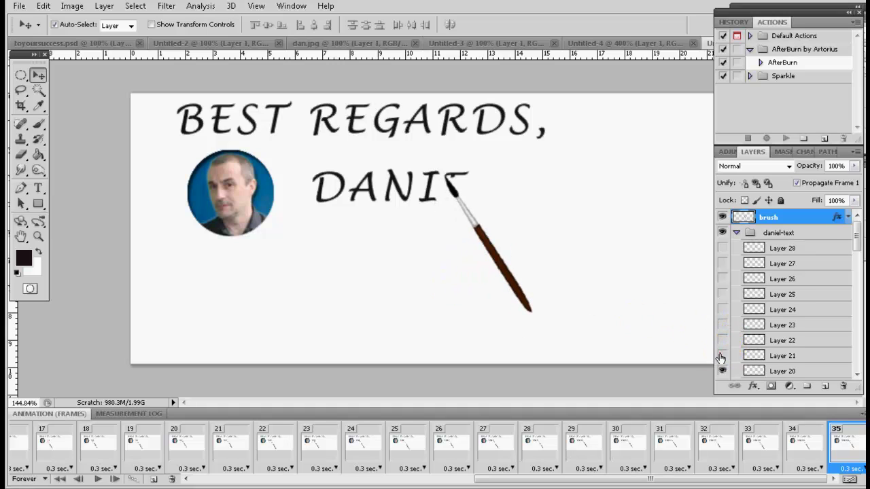
Add frame 36 with Layer 21 and the brush at the top bar's right end, and frame 37 with the brush back at the fifth letter's stem
click(153, 480)
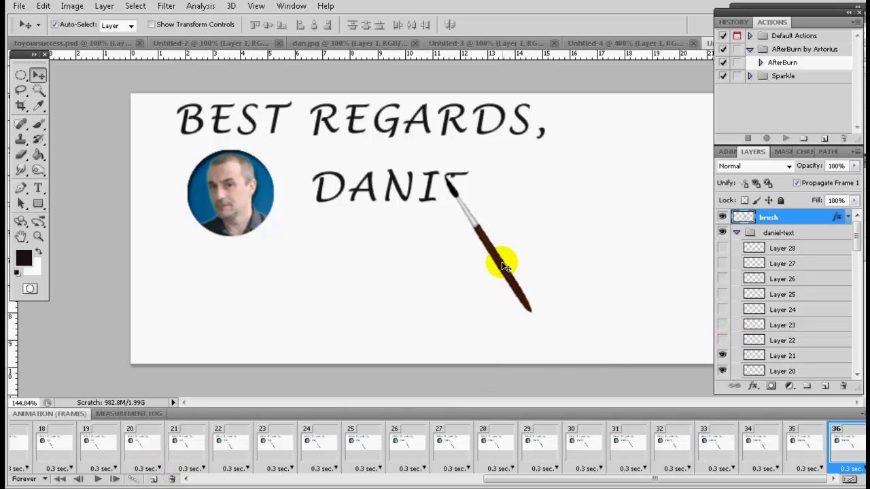
drag(506, 266, 521, 258)
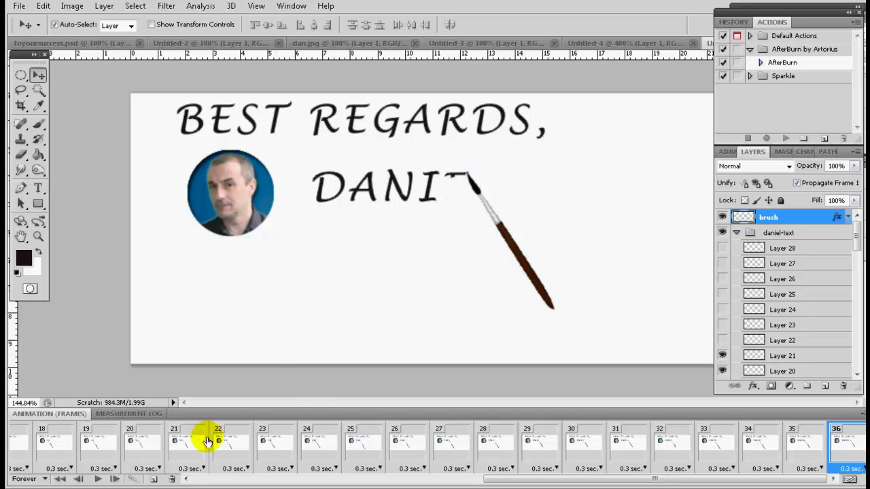
click(152, 481)
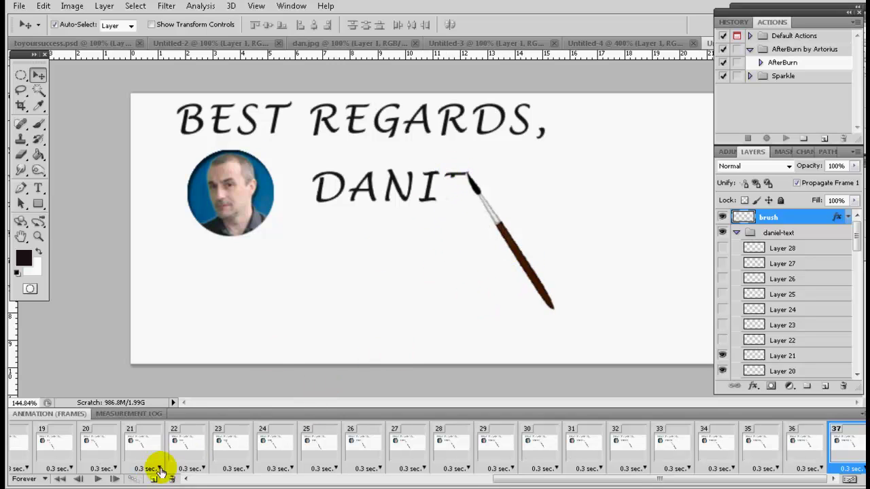
drag(530, 265, 513, 268)
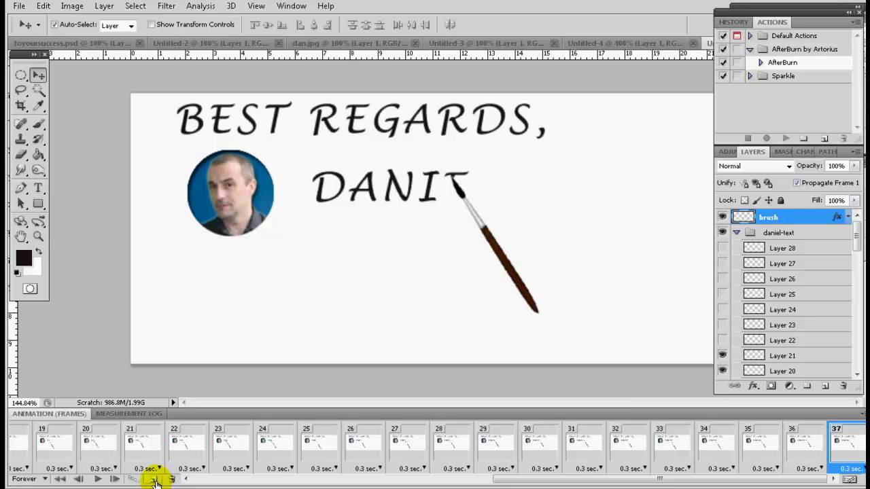
Add frame 38, show Layer 22 in it and move the brush tip halfway down the fifth letter's stem
click(722, 340)
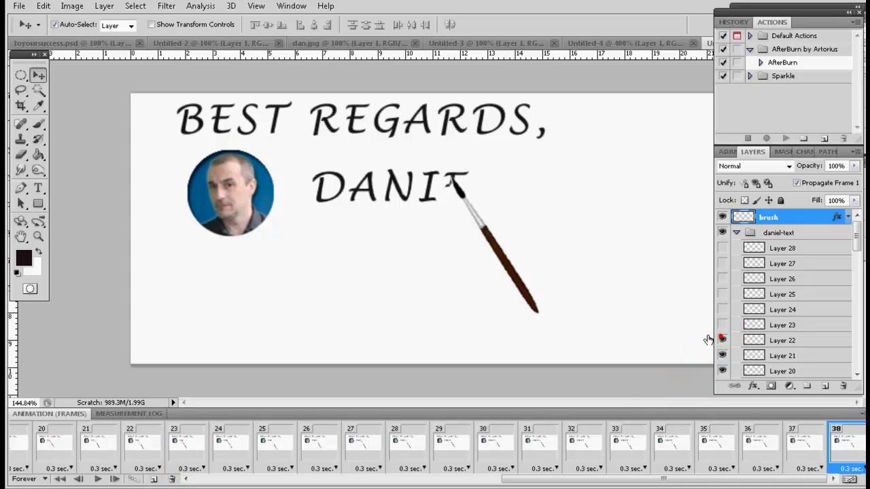
click(487, 255)
drag(498, 254, 488, 263)
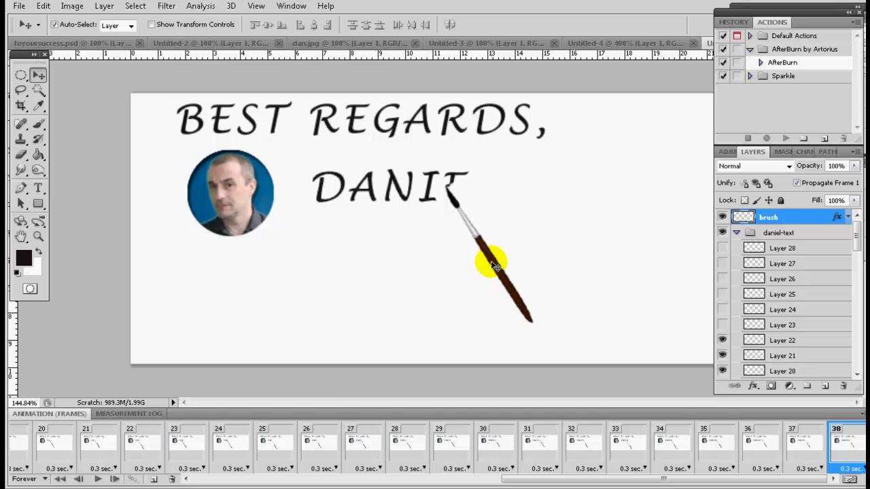
Add frame 39, show Layer 23 in it and move the brush tip to the right end of the fifth letter's middle bar
click(152, 479)
click(708, 330)
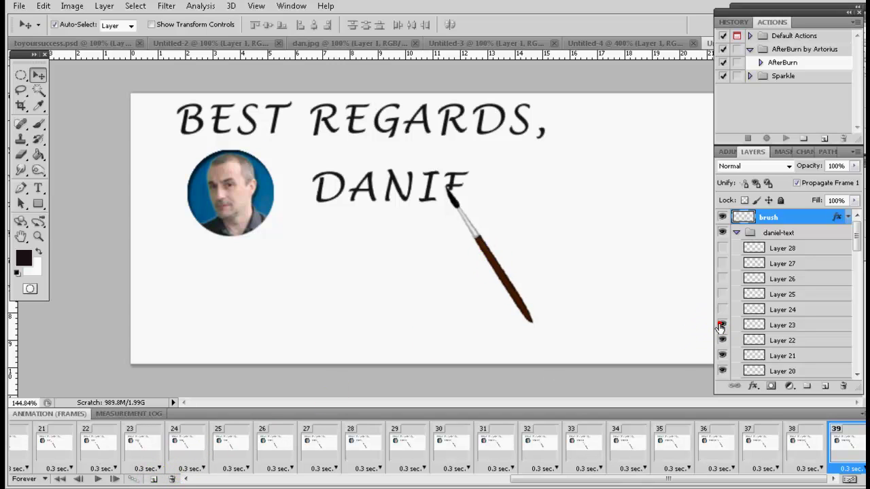
click(477, 273)
drag(493, 268, 508, 264)
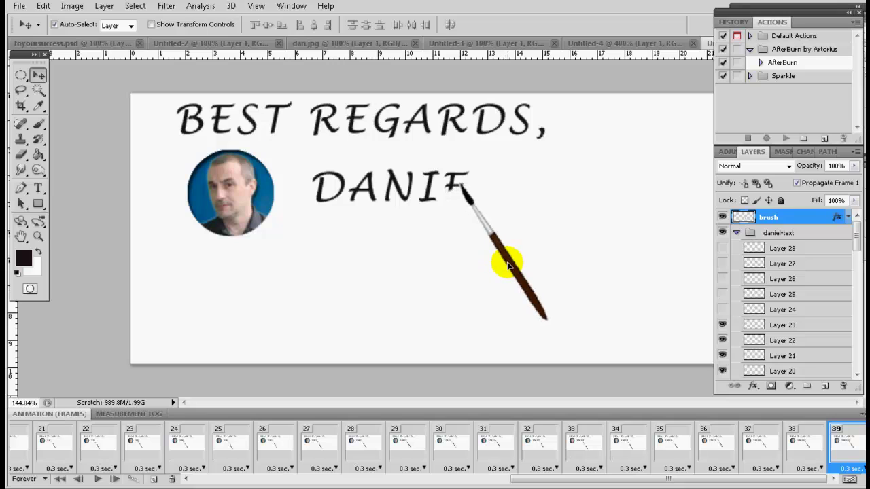
Add frame 40 with Layer 24 and the brush at the fifth letter's foot, and frame 41 with Layer 25 and the brush at the bottom bar's right end
click(154, 480)
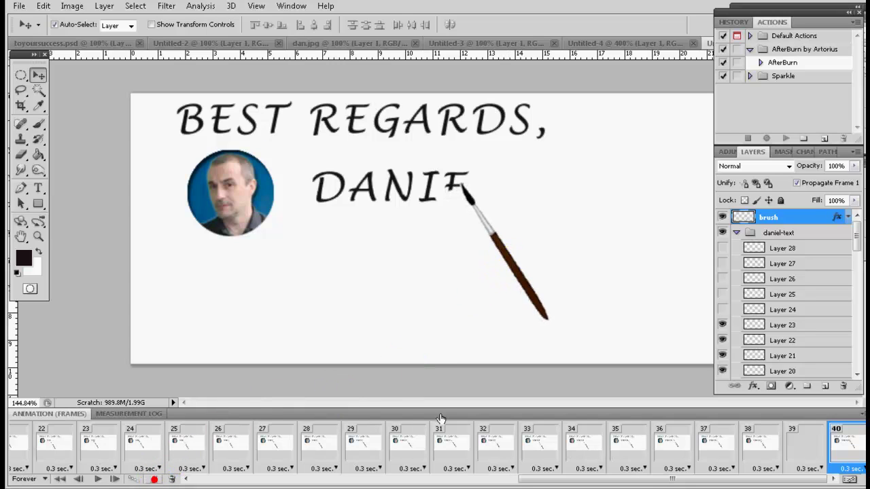
click(722, 310)
drag(524, 285, 518, 305)
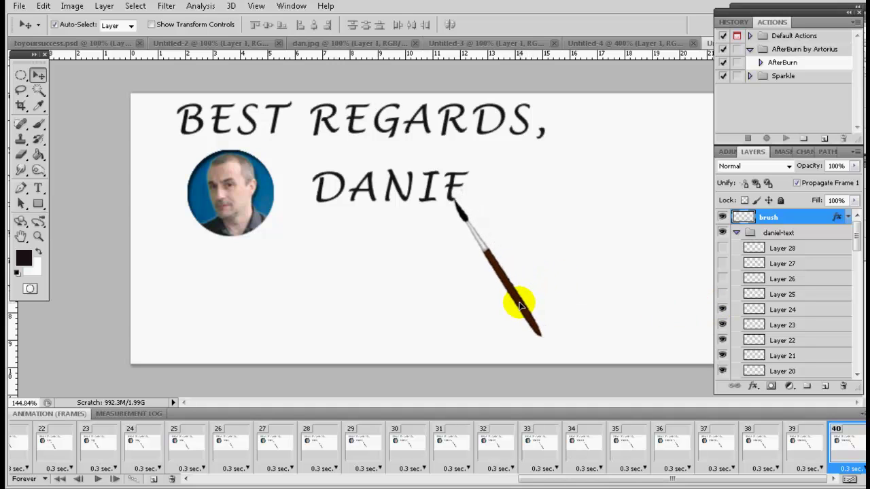
click(153, 480)
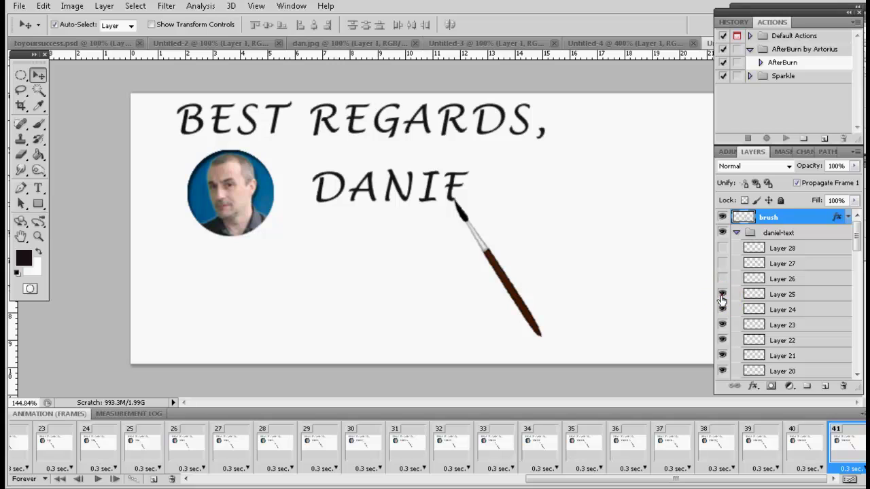
drag(510, 292, 523, 292)
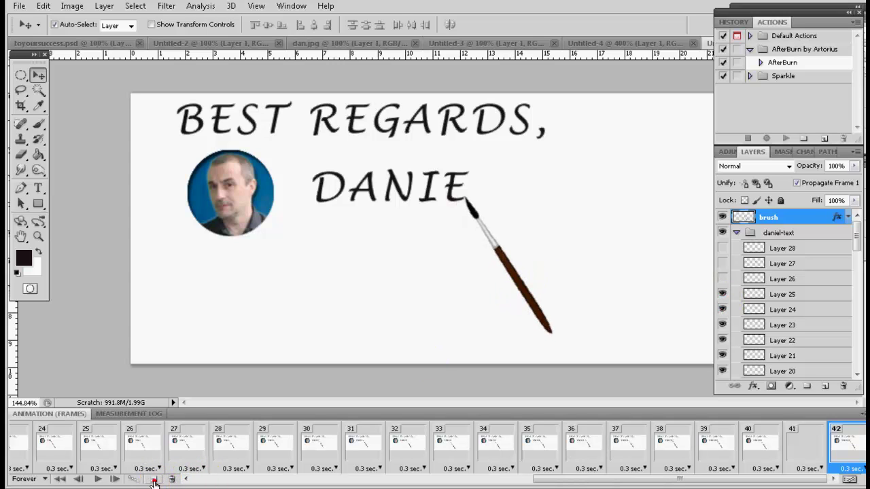
Place the brush tip at the top of the last letter in frame 42, and add frame 43 with Layer 26 and the brush partway down the stem
click(748, 307)
click(721, 293)
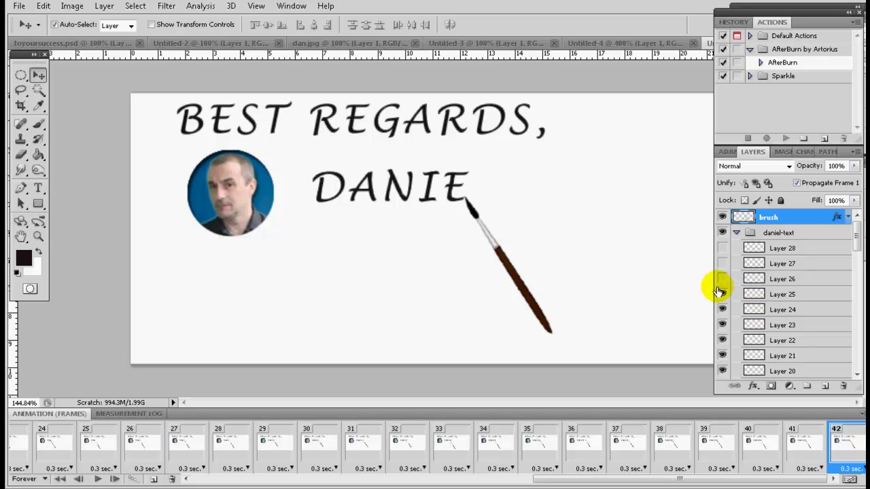
click(723, 278)
drag(496, 271, 526, 252)
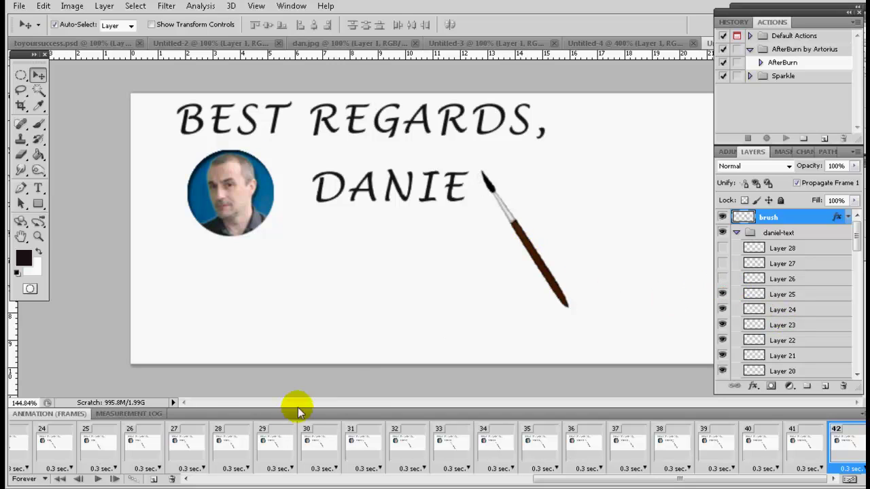
click(155, 480)
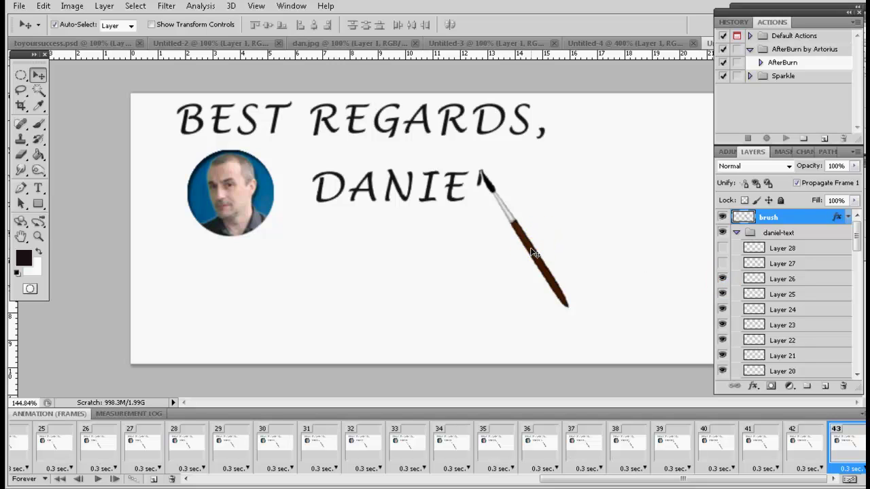
drag(534, 253, 526, 259)
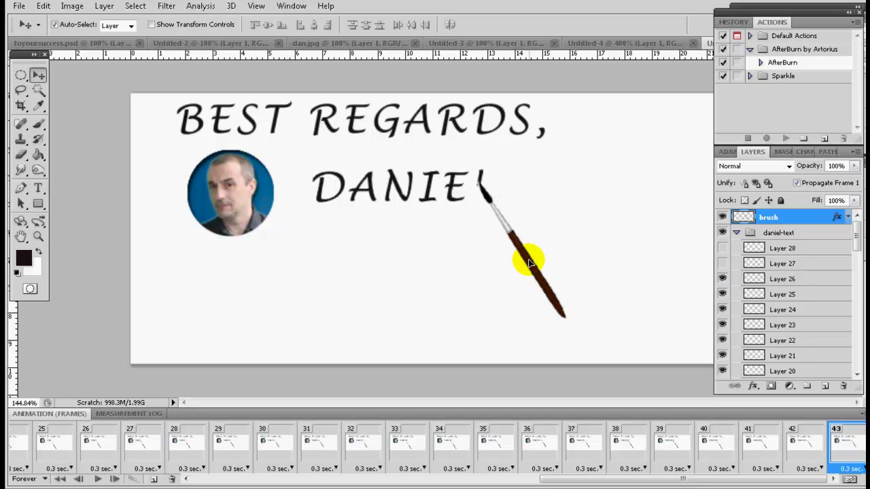
Add frame 44 with Layer 27 and the brush at the last letter's foot, and frame 45 with Layer 28 and the brush at the base's right end
click(154, 479)
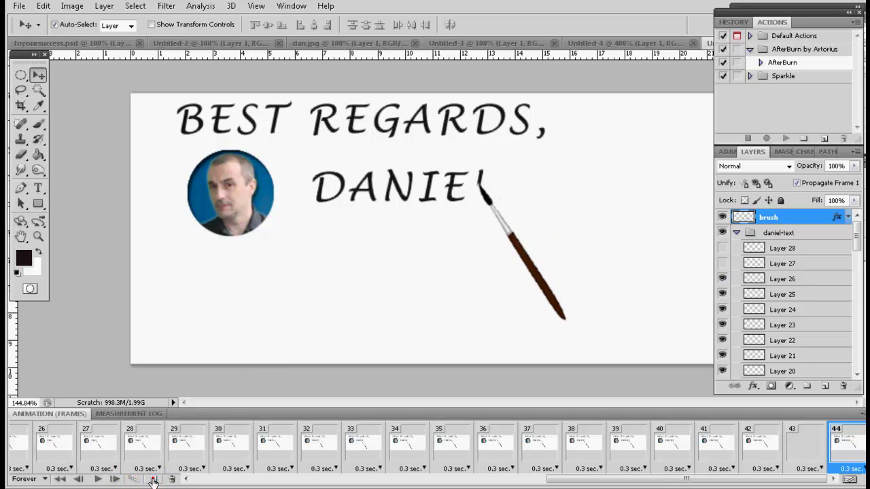
click(721, 264)
mouse_move(536, 269)
mouse_down()
mouse_move(528, 263)
mouse_move(544, 278)
mouse_move(537, 284)
mouse_up()
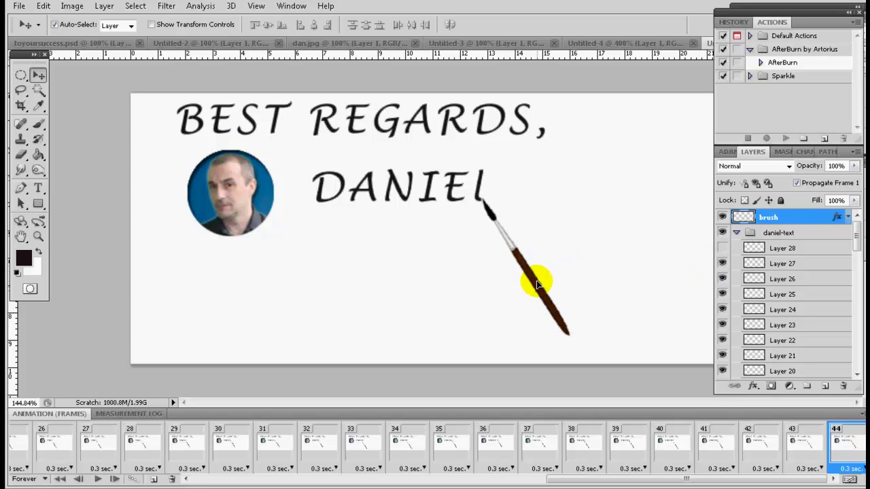
click(153, 480)
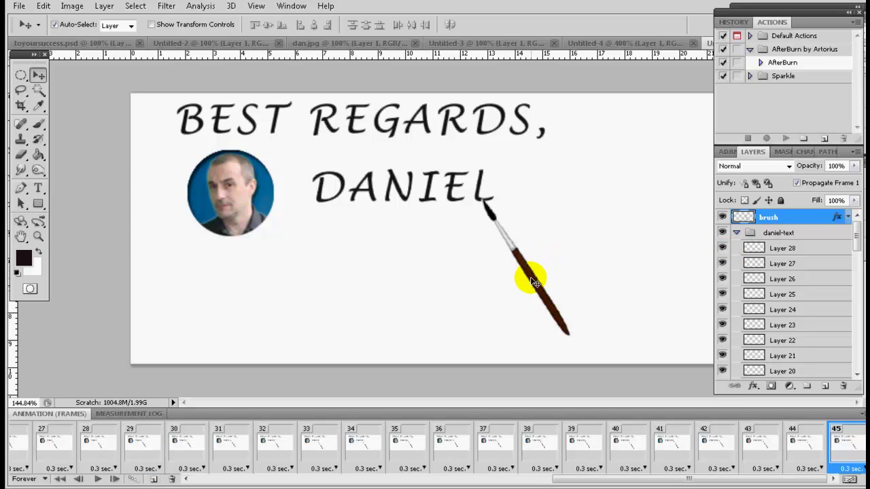
drag(533, 282, 543, 281)
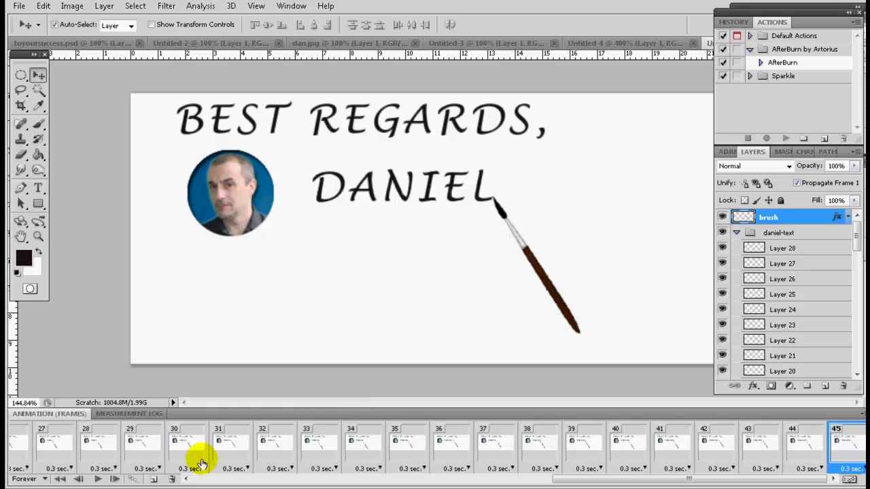
Add frame 46 with the brush moved off the last letter to below the name, and play the animation from the first frame
click(155, 480)
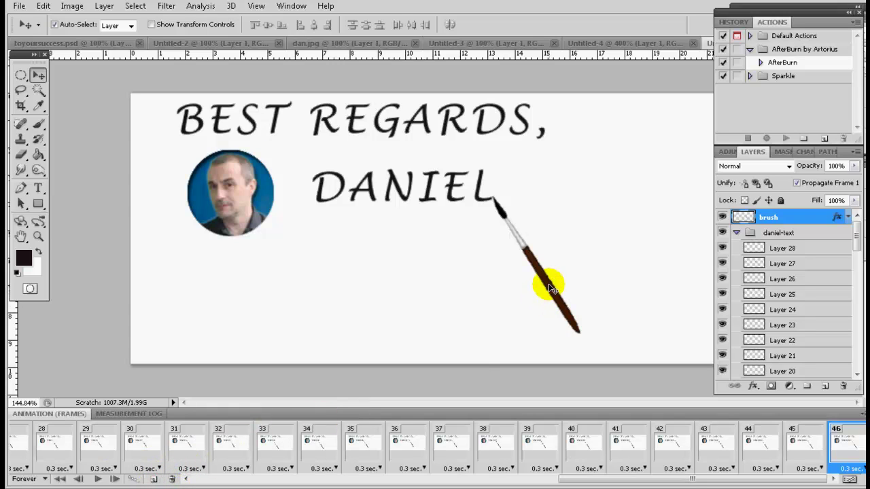
drag(551, 289, 561, 320)
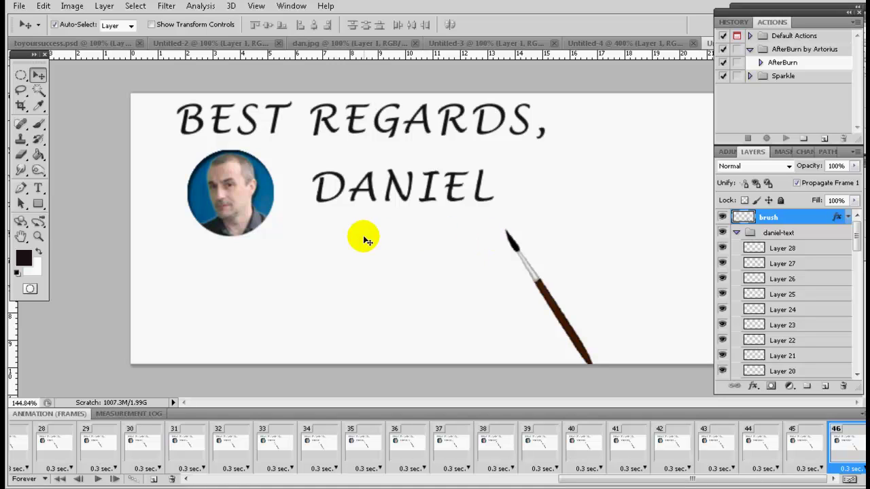
click(60, 480)
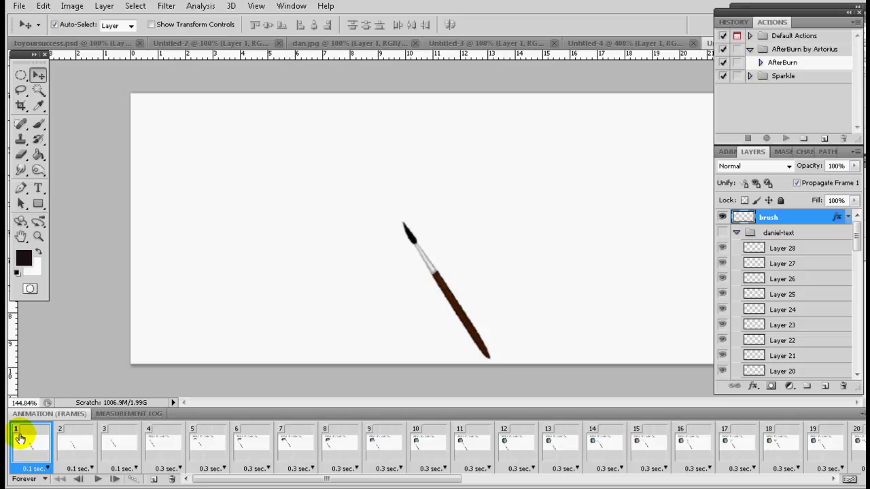
click(98, 480)
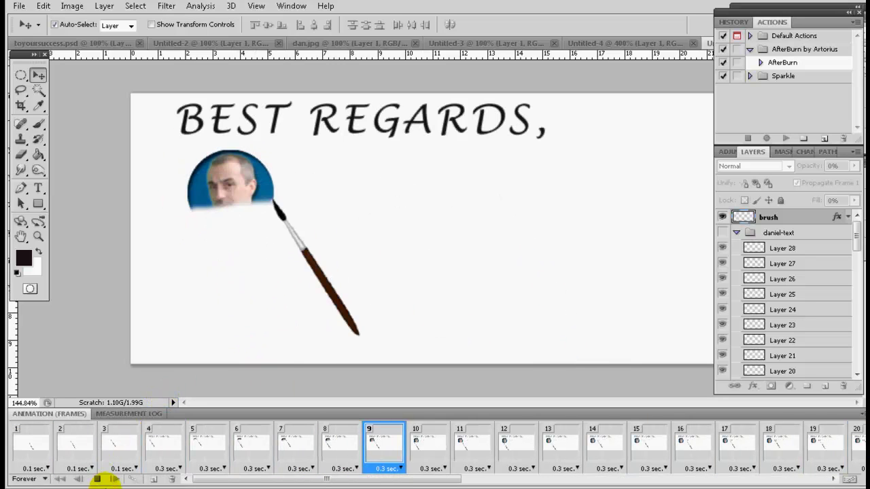
click(95, 479)
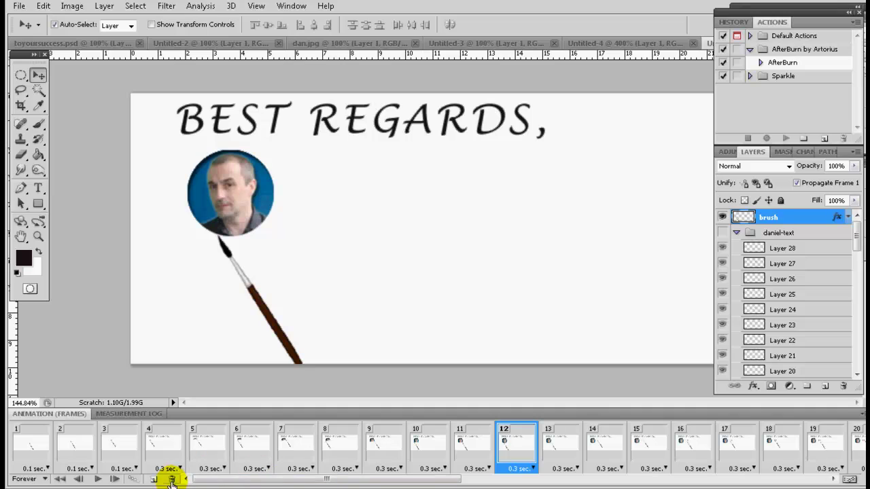
Set the delay of the name-painting frames, from frame 14 through frame 46, to 0.1 seconds
scroll(327, 462, right, 5)
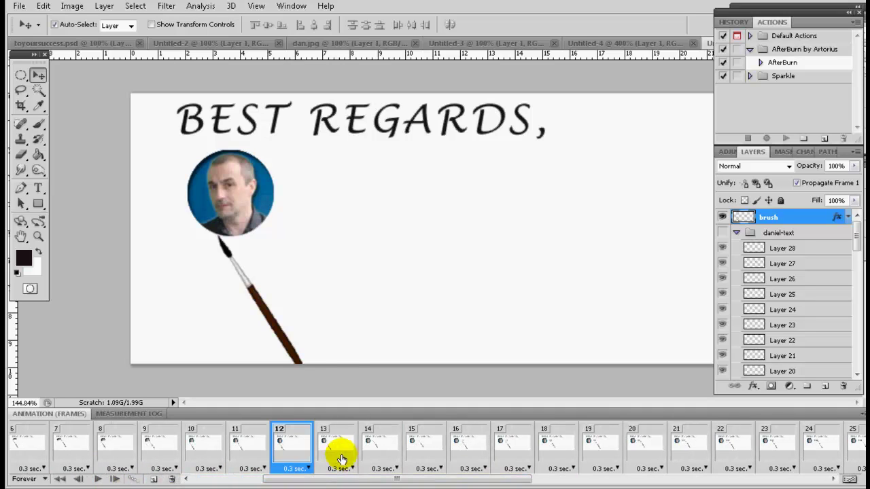
click(337, 457)
click(464, 448)
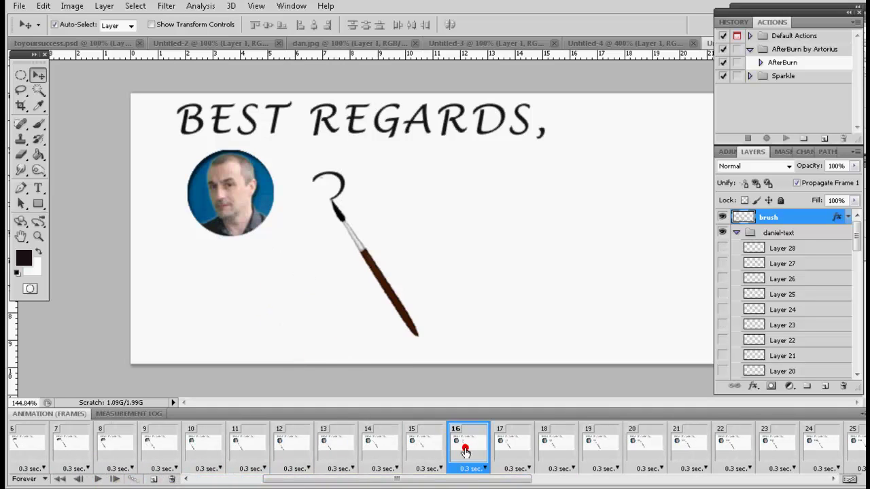
click(422, 452)
click(387, 451)
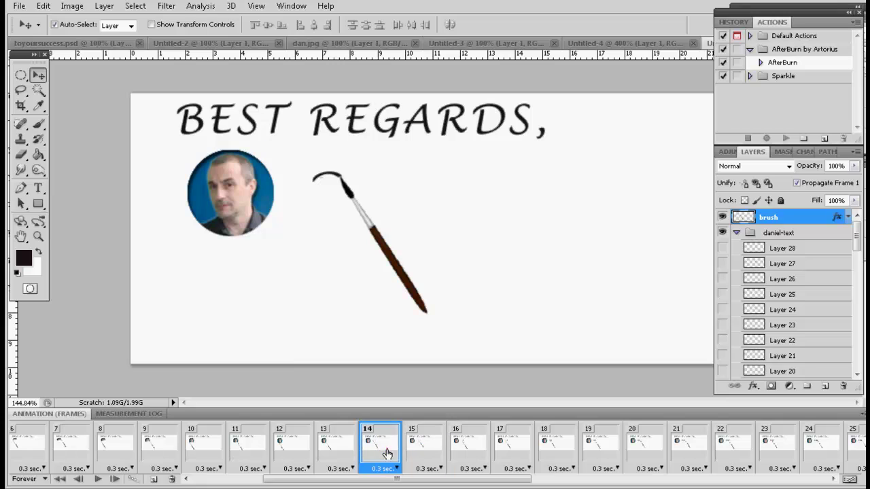
click(342, 453)
click(378, 450)
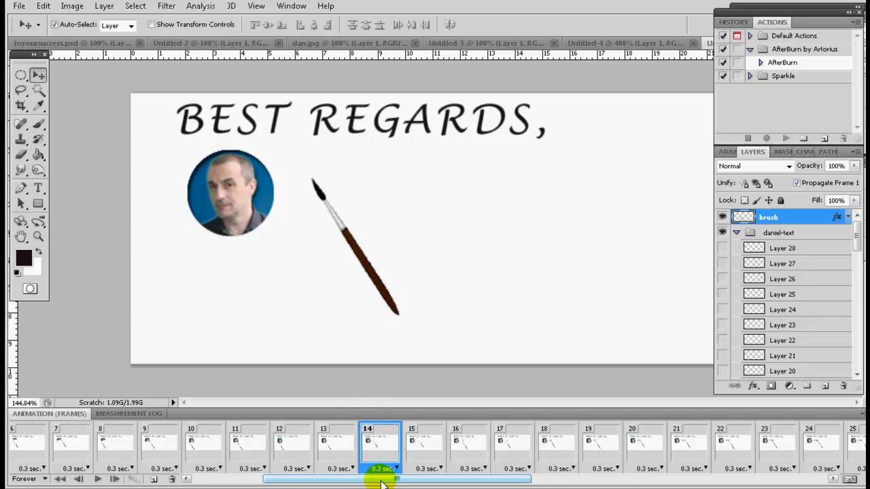
drag(384, 477, 862, 473)
shift+click(850, 455)
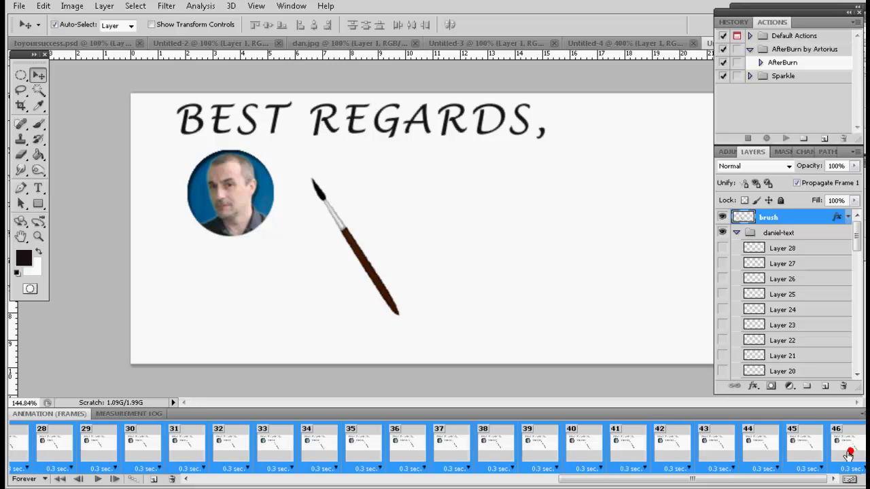
click(248, 471)
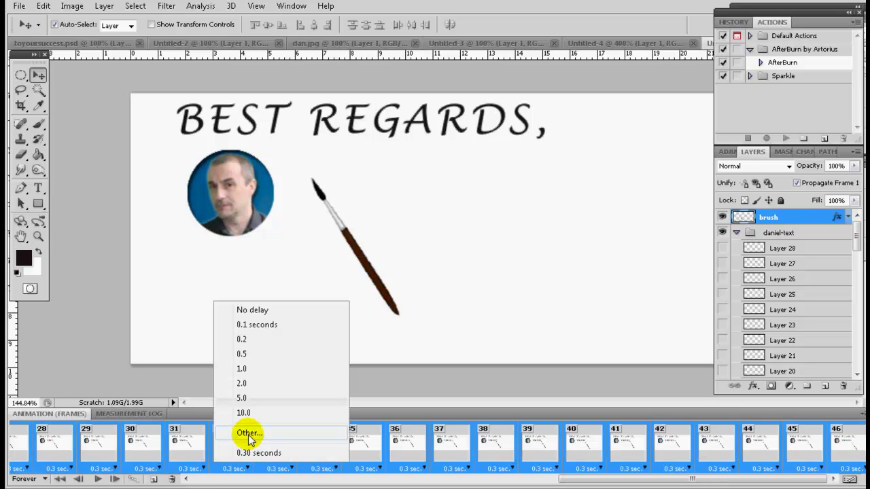
click(257, 326)
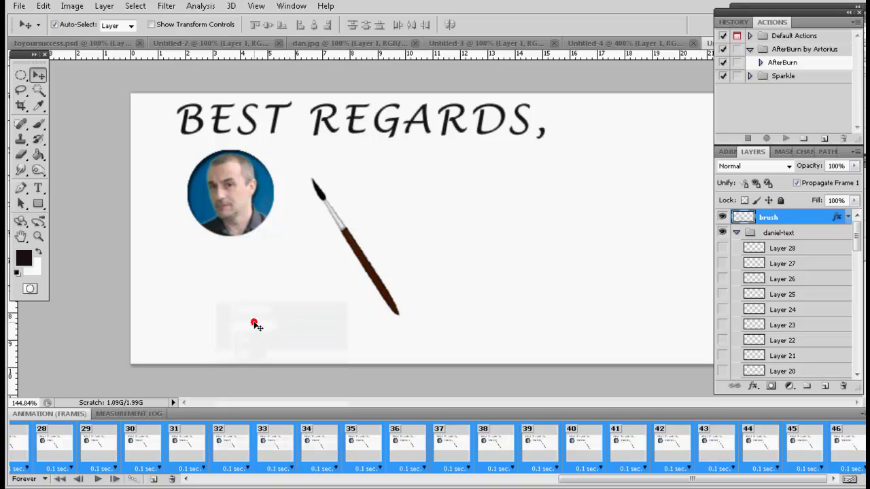
Play the animation from the first frame to check the name's painting speed
click(60, 479)
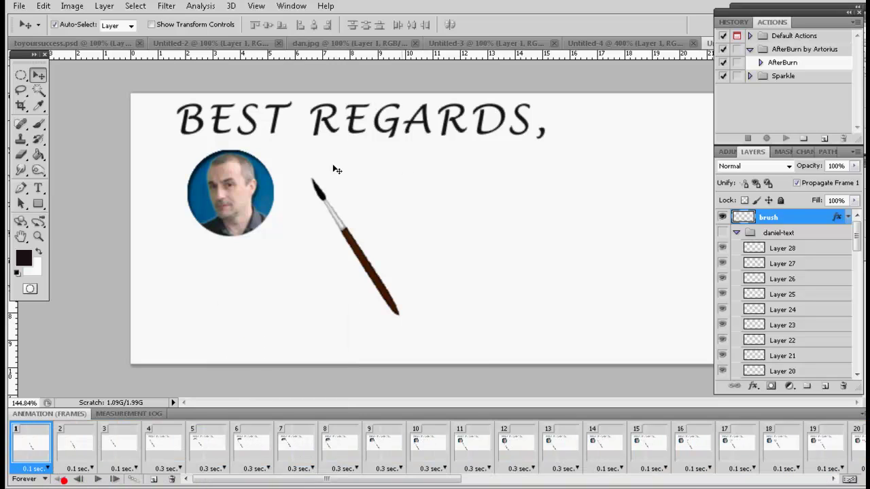
click(98, 479)
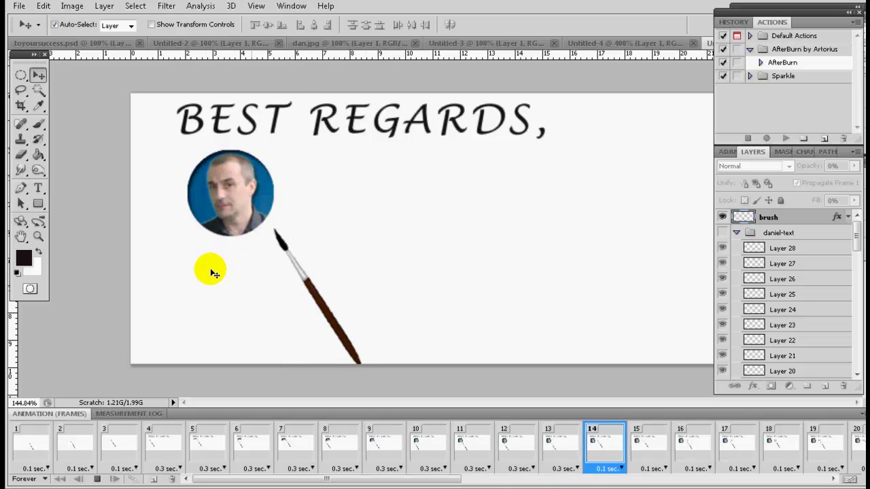
click(99, 480)
Duplicate the first frame and move the copy to the end of the animation as frame 47
drag(554, 476, 812, 460)
click(842, 448)
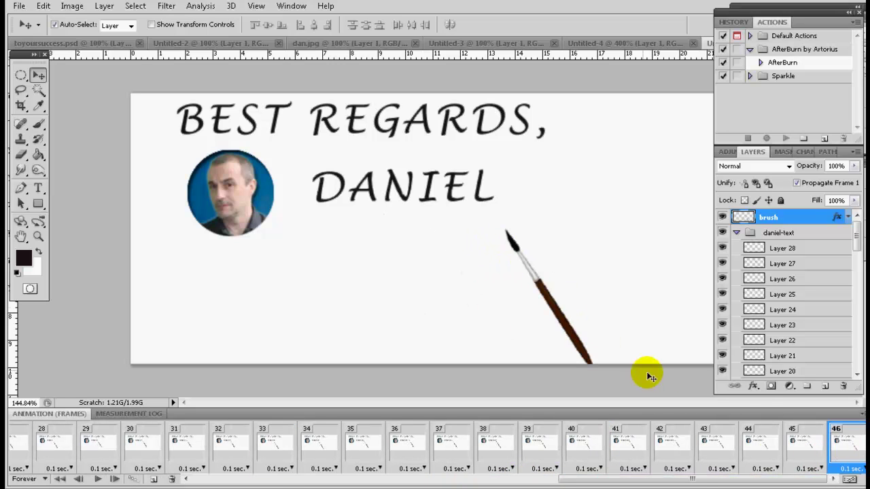
drag(692, 480, 320, 480)
click(25, 450)
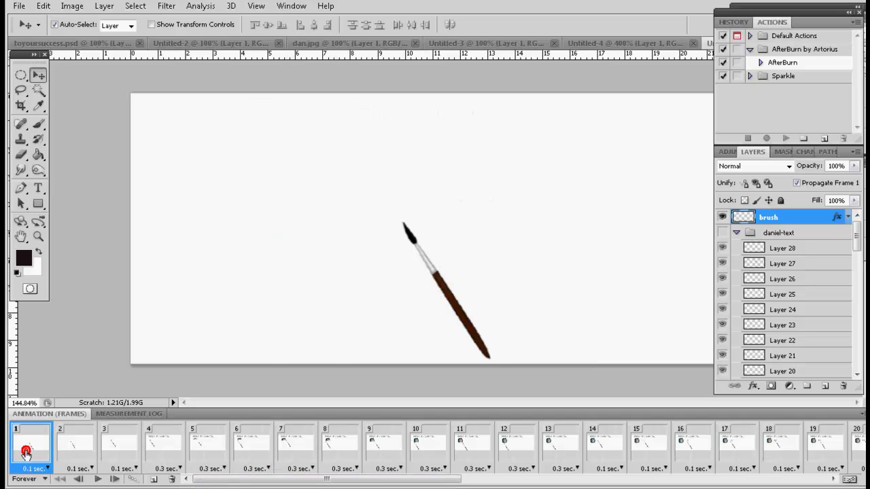
click(155, 479)
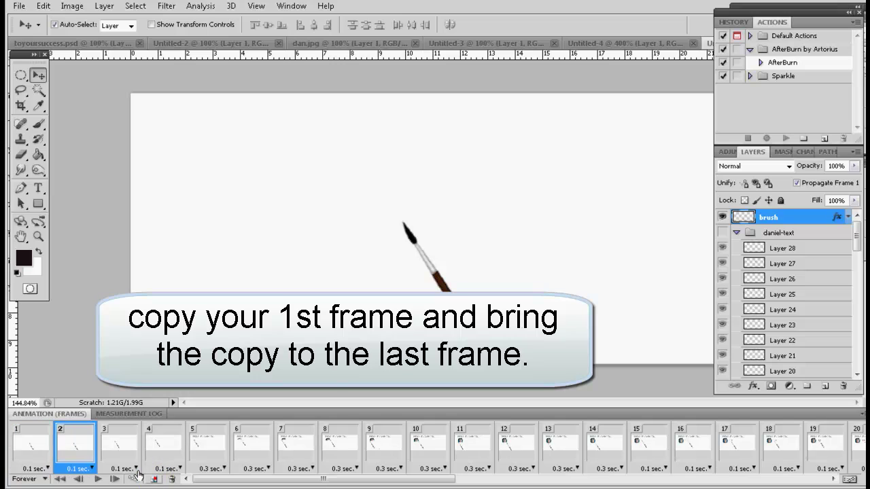
drag(80, 454, 830, 452)
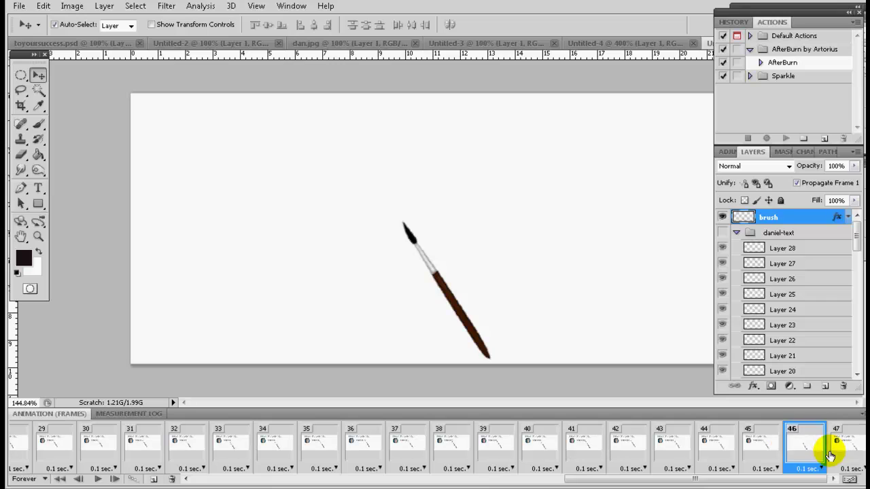
click(848, 454)
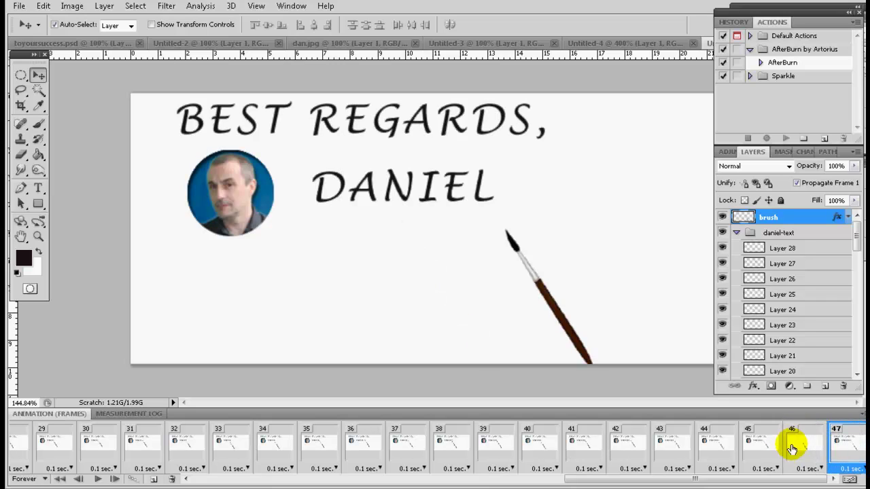
click(842, 447)
Tween frames 46 and 47 with 3 added frames for all layers' position, opacity and effects, and inspect the in-between frames
click(796, 454)
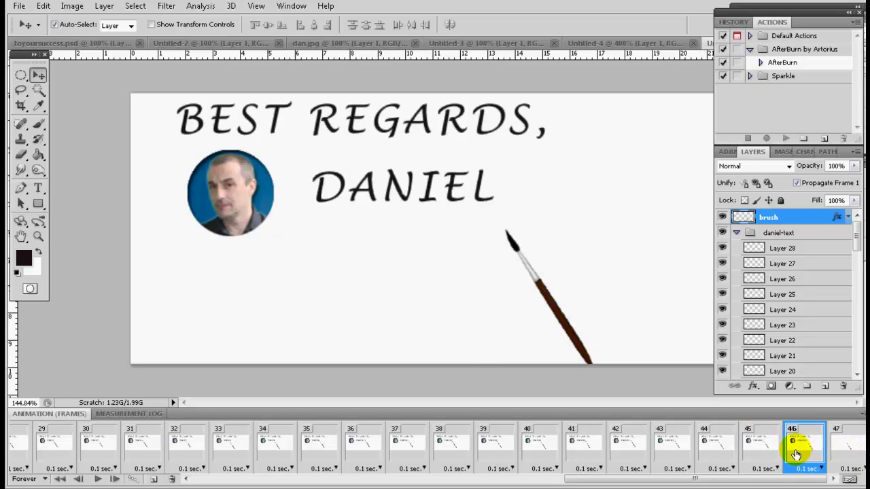
click(844, 450)
click(813, 454)
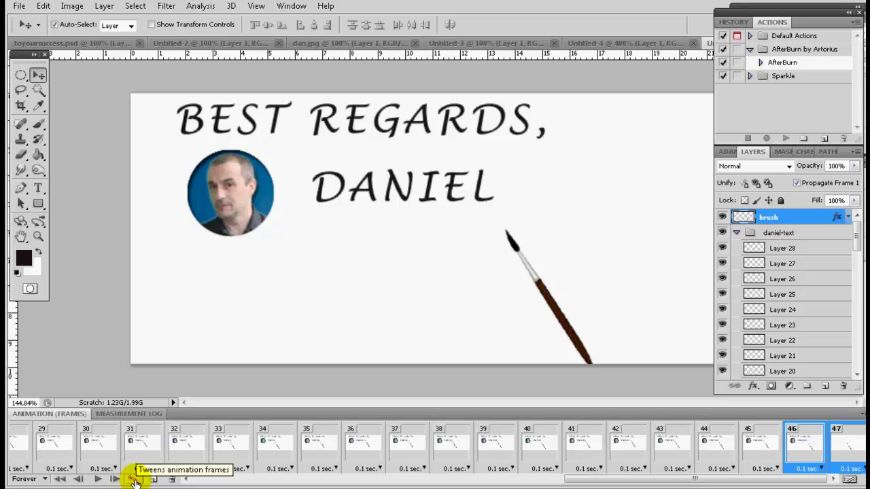
click(134, 479)
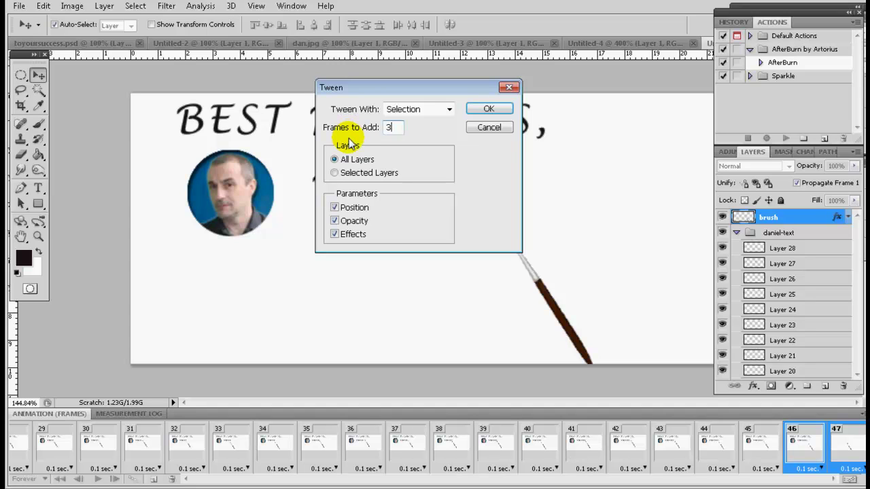
click(487, 112)
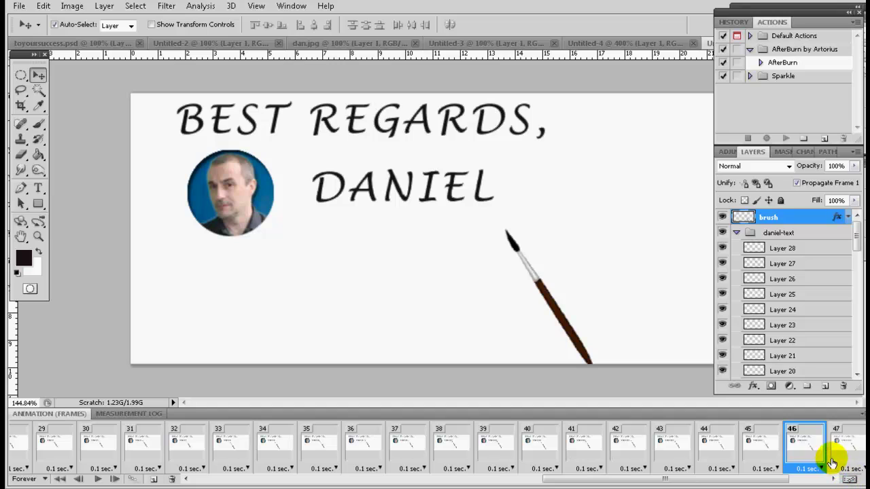
scroll(762, 481, down, 3)
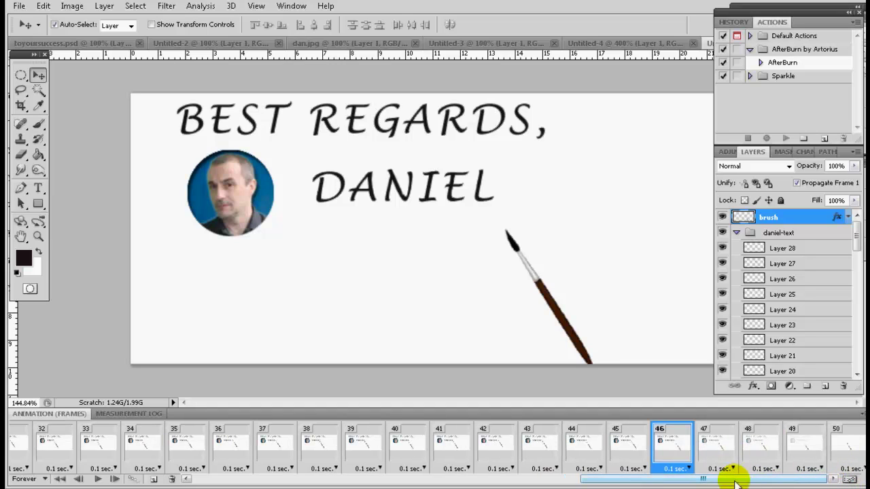
click(626, 452)
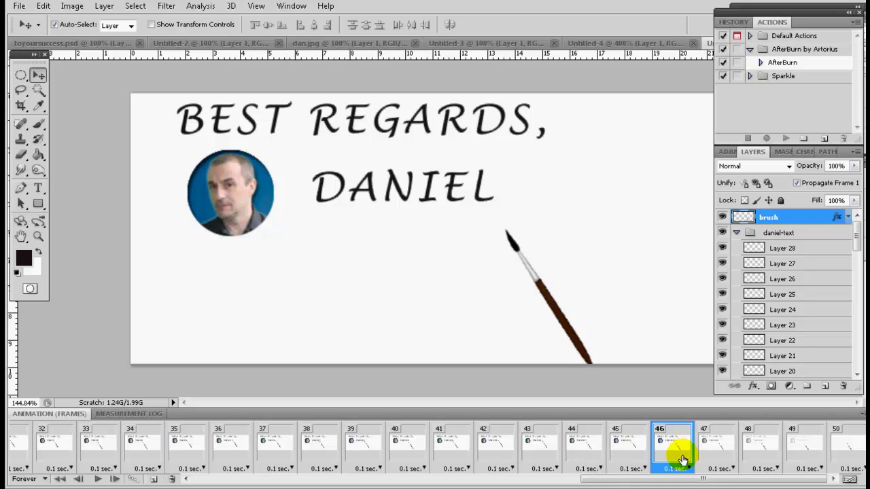
click(712, 459)
click(754, 459)
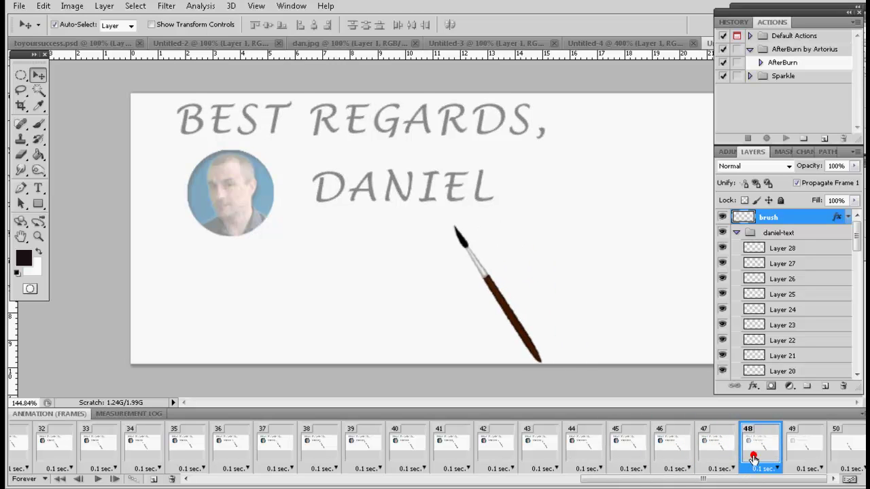
click(800, 461)
Set the delay of the last frame, frame 50, to 0.5 seconds and play the animation from the beginning
click(842, 463)
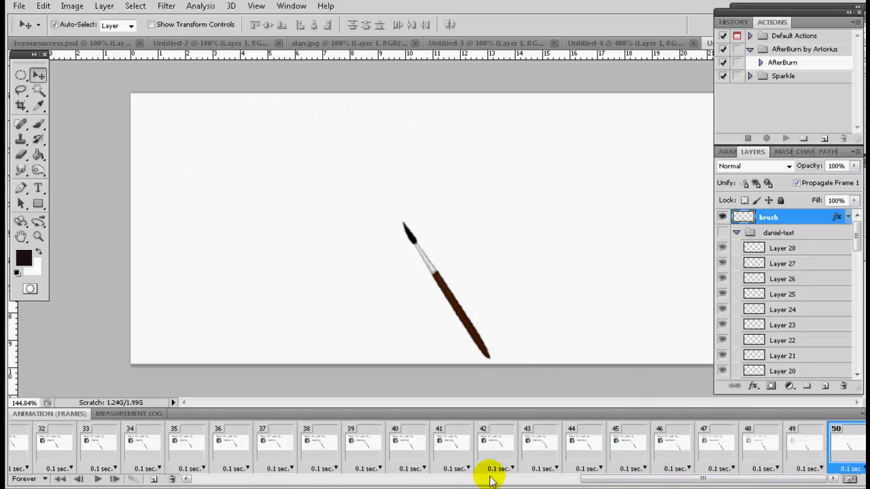
click(855, 468)
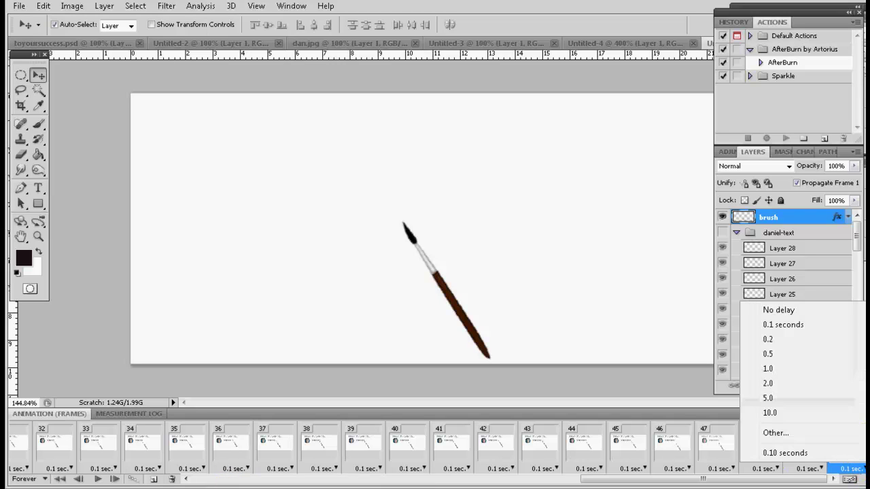
click(770, 354)
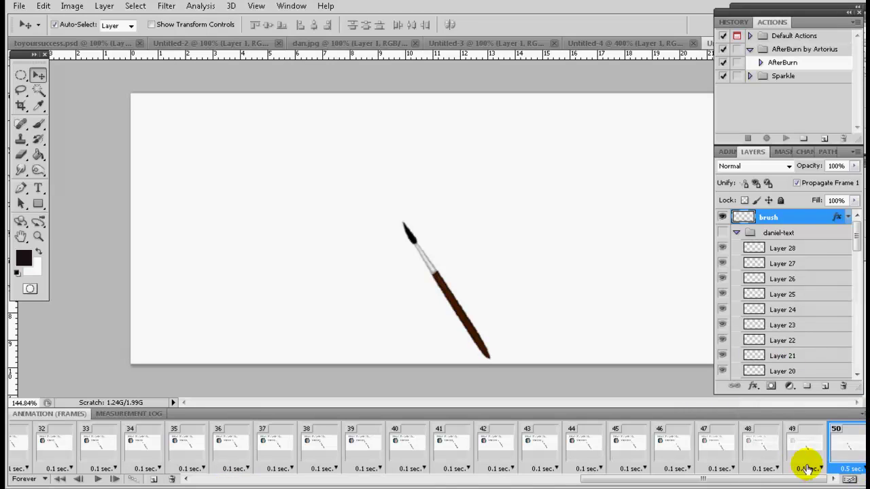
drag(780, 481, 58, 477)
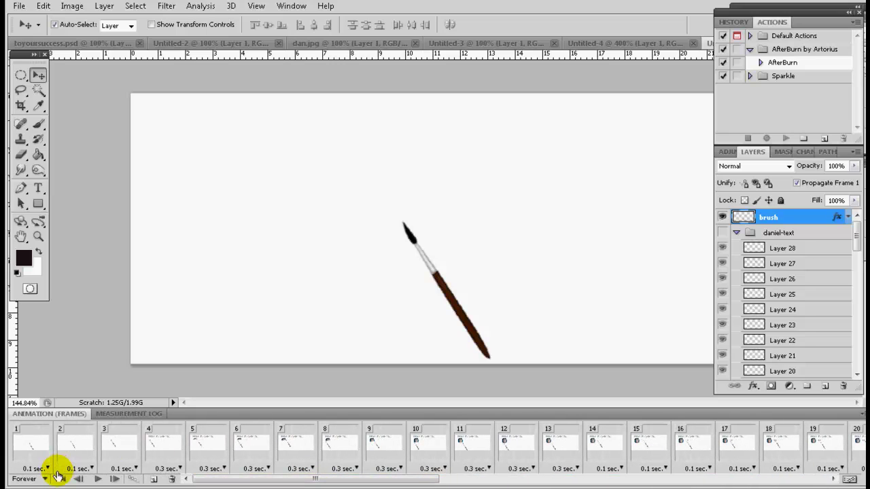
click(96, 481)
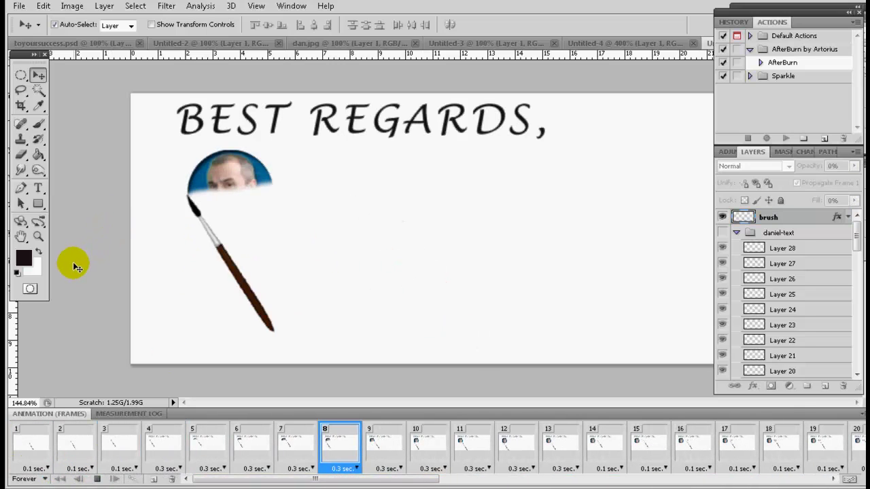